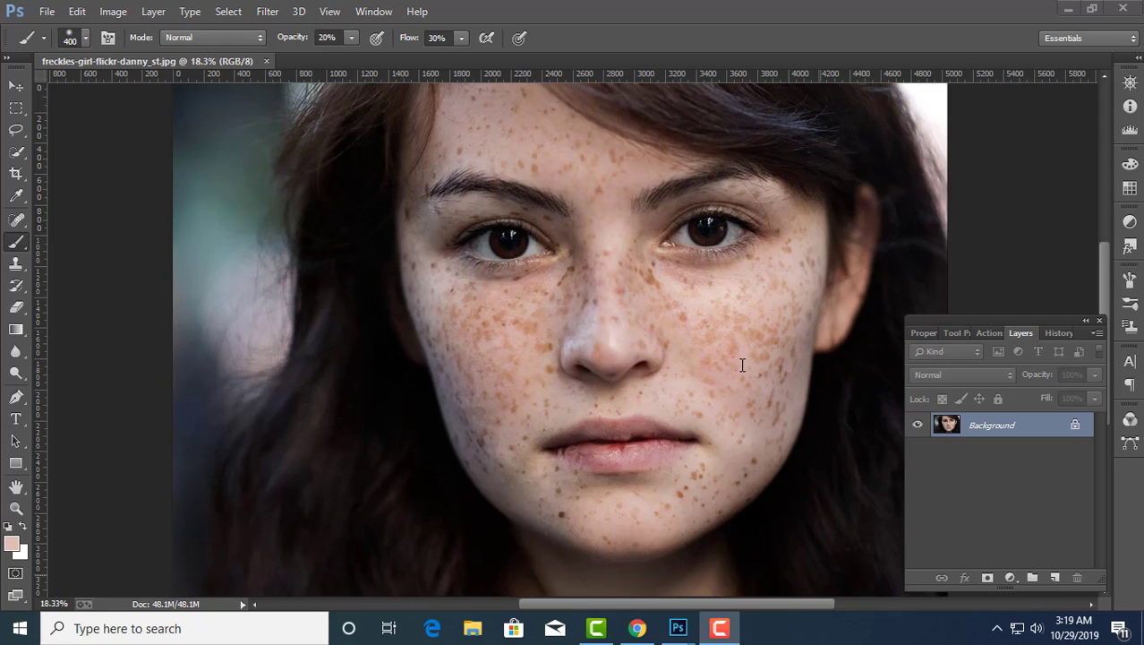
- Zoom in and out on the freckled portrait to inspect it
scroll(739, 364, up, 2)
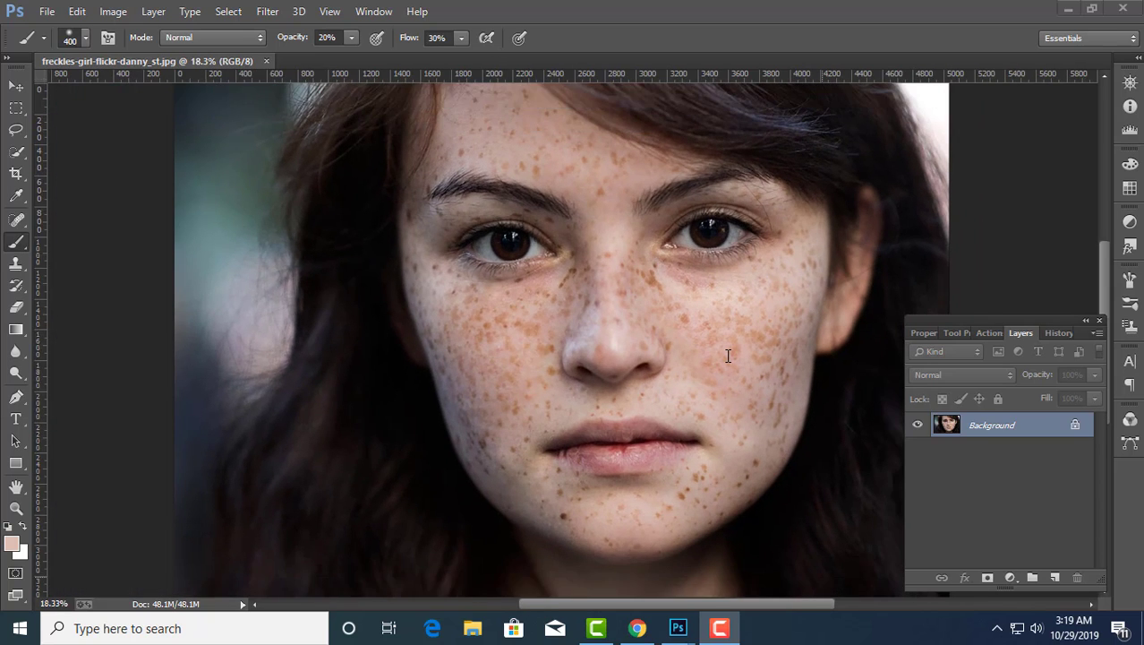
scroll(728, 355, up, 2)
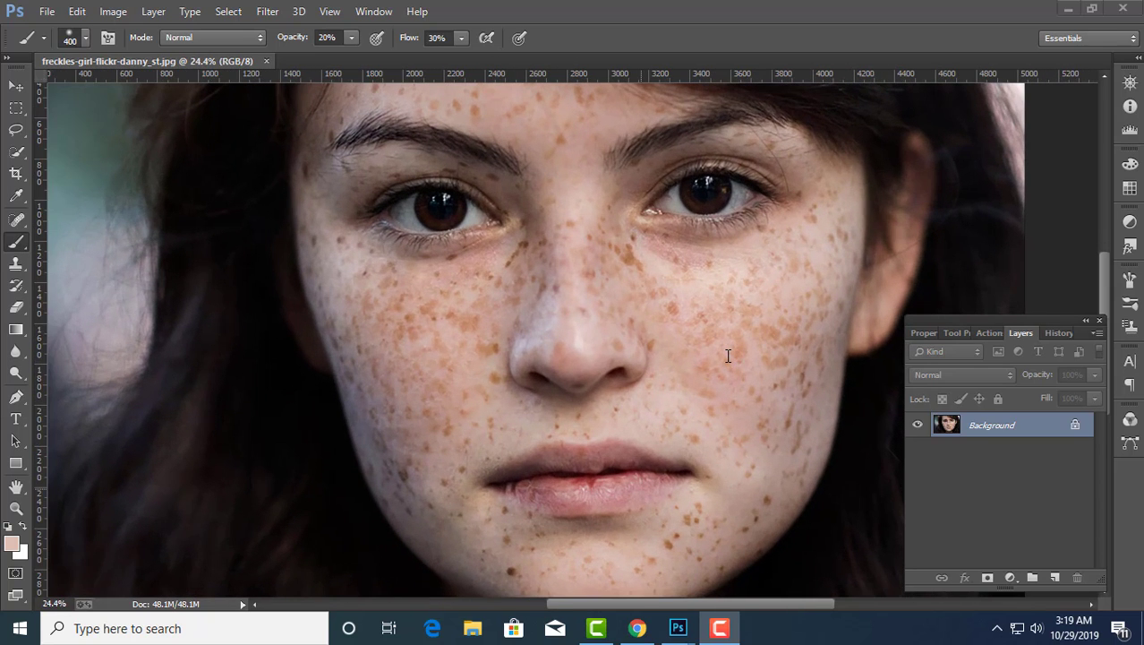
scroll(728, 356, down, 1)
scroll(727, 355, down, 2)
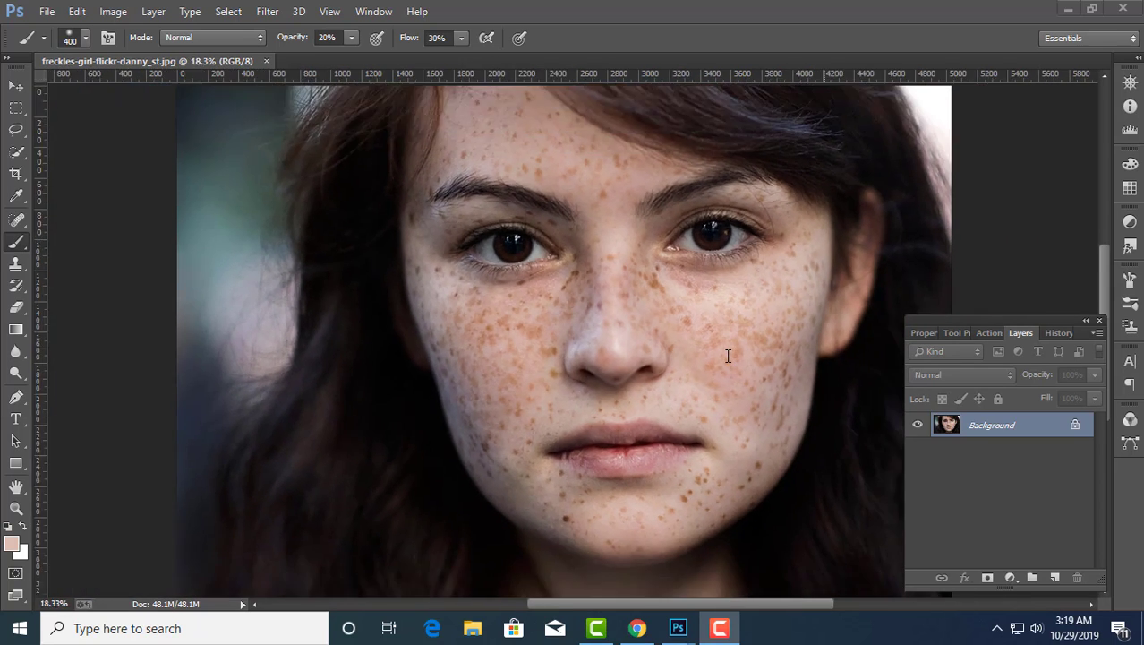
scroll(726, 355, down, 1)
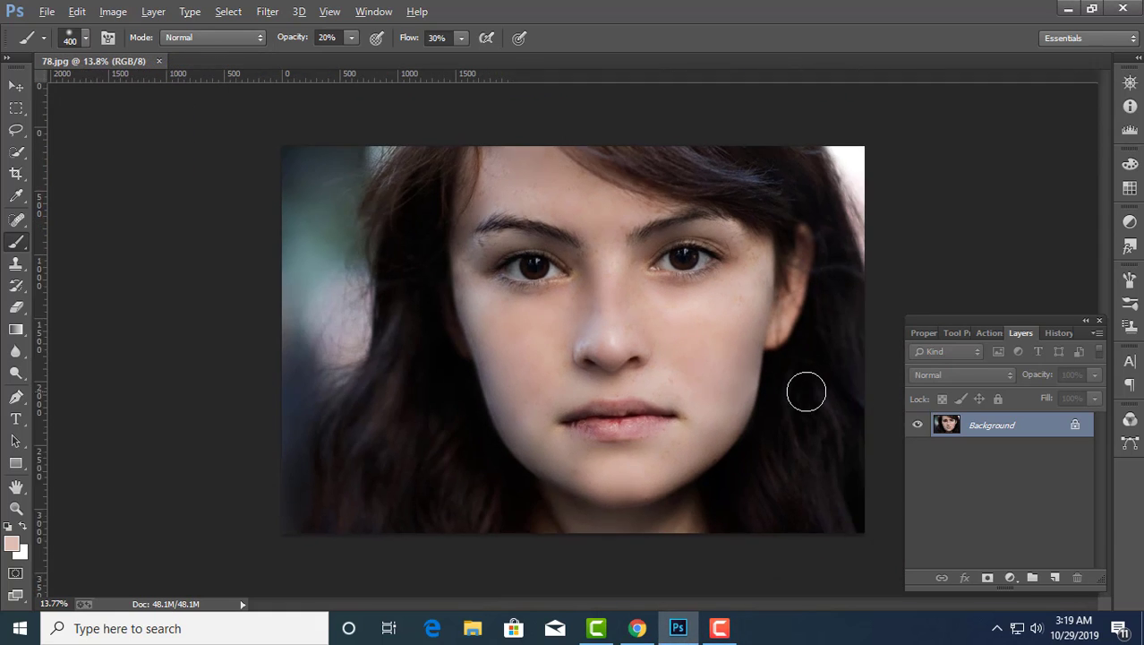
scroll(805, 391, up, 3)
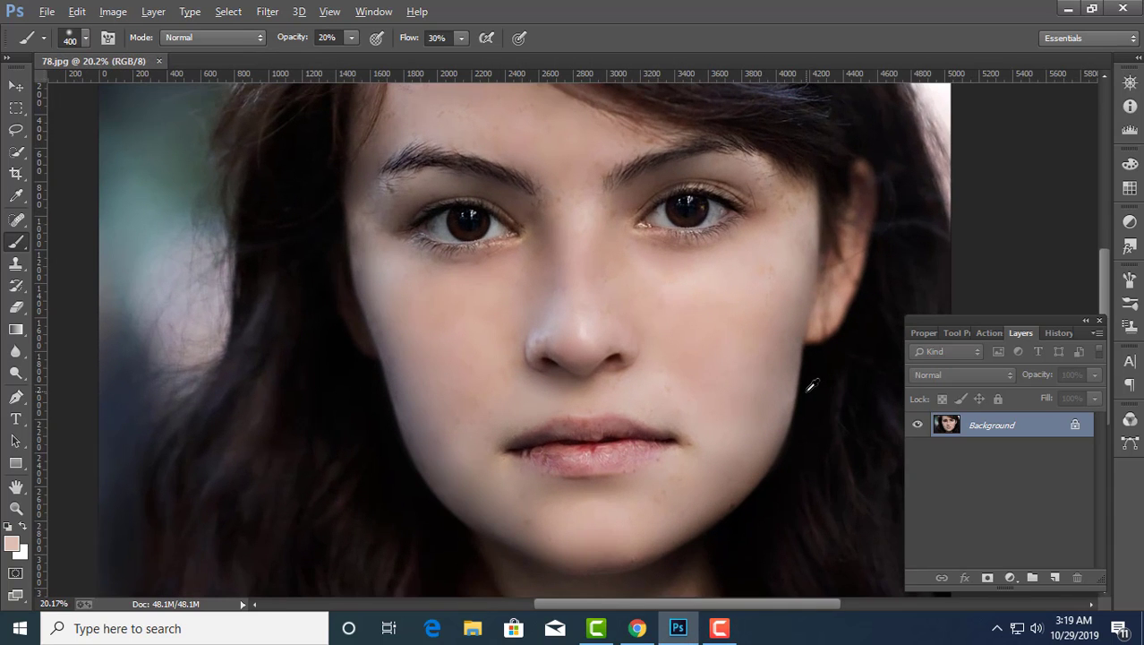
scroll(811, 385, up, 1)
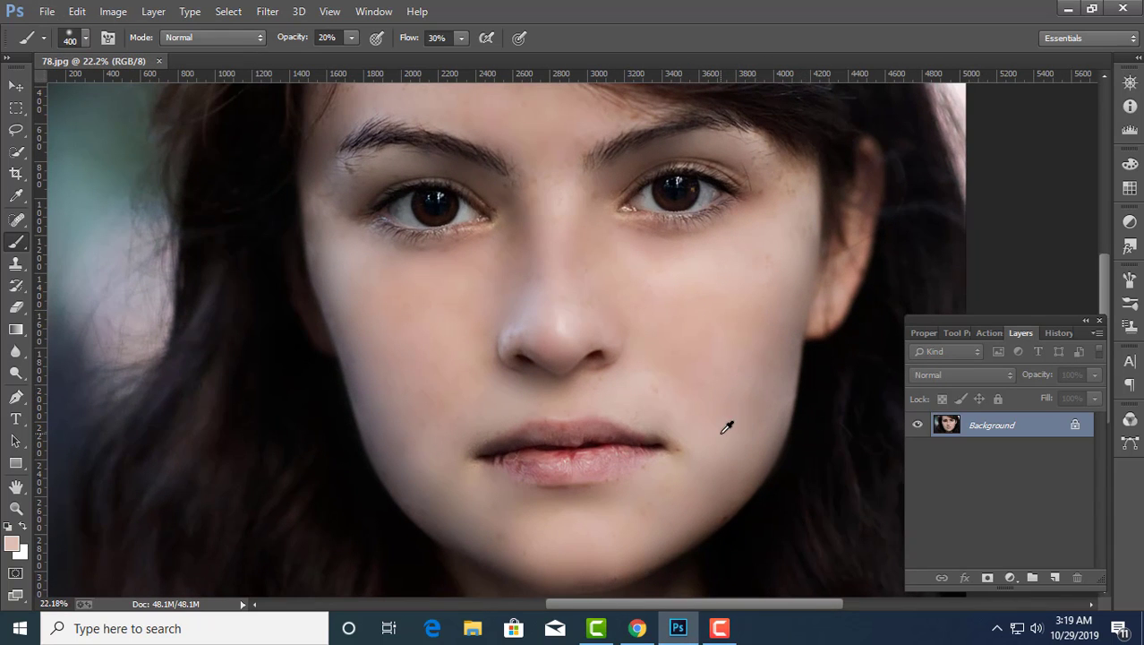
scroll(726, 428, down, 1)
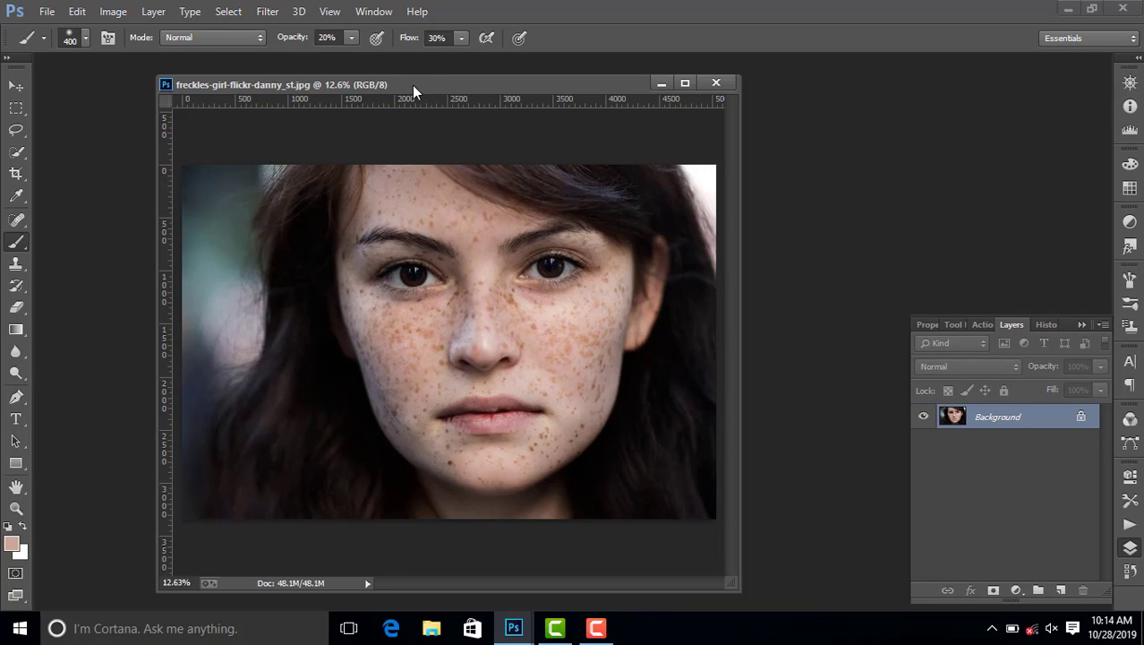
- Dock the floating portrait window as a tab and zoom in on the face
drag(427, 87, 470, 65)
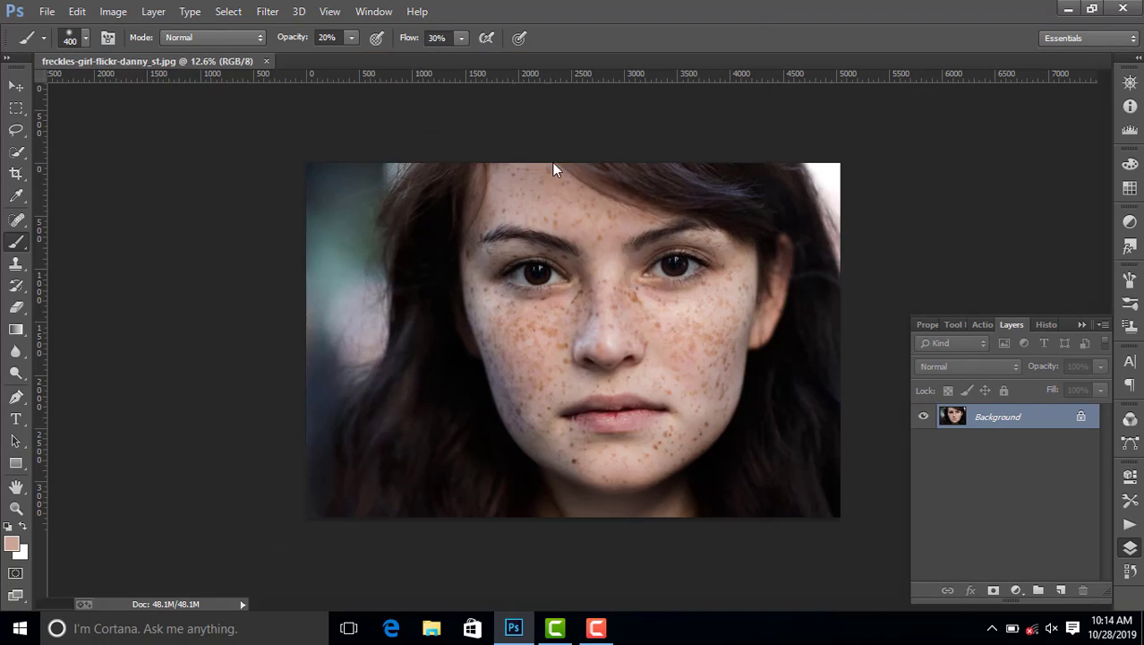
scroll(569, 274, up, 2)
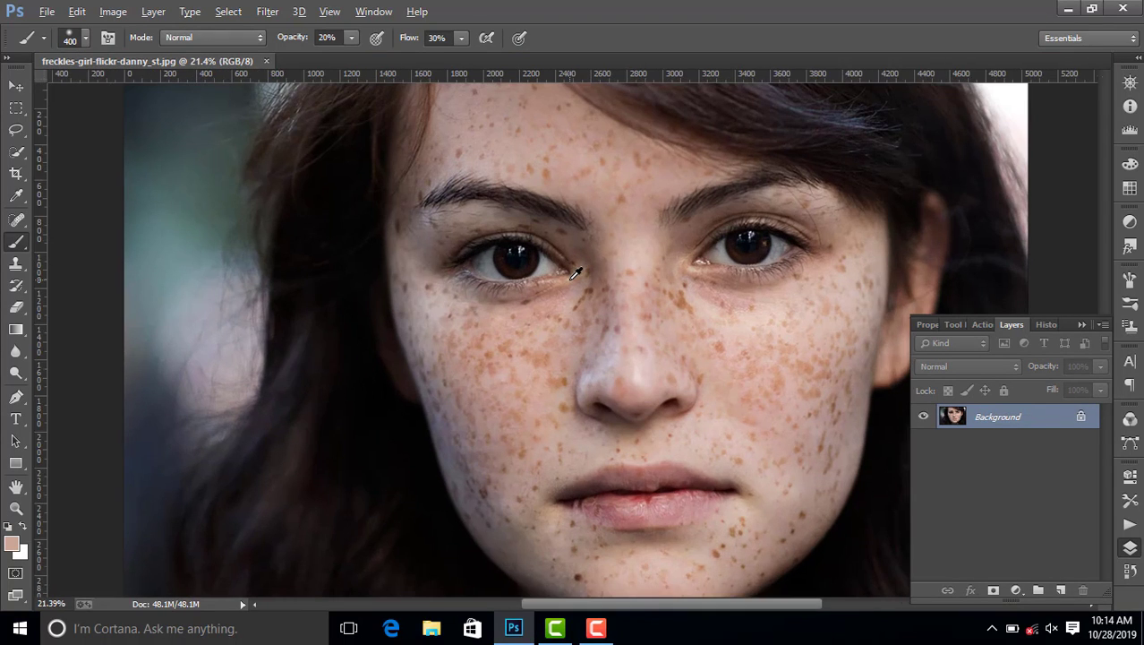
scroll(568, 274, up, 1)
scroll(1093, 268, down, 1)
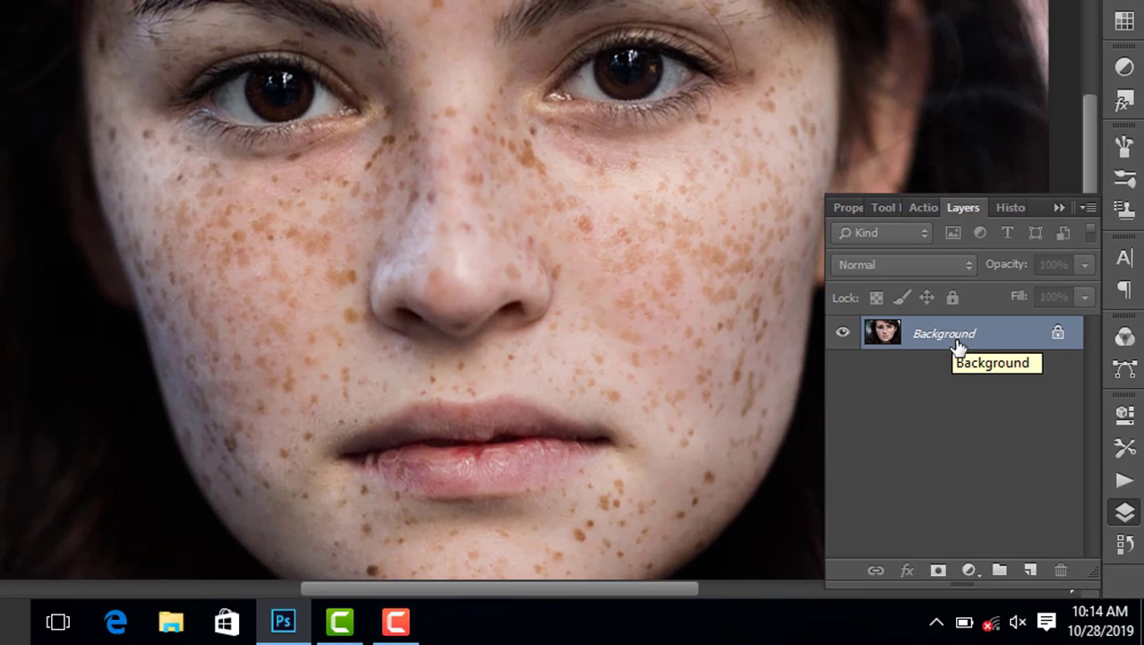
- Duplicate the Background layer as a new layer named 'Blur'
right_click(941, 340)
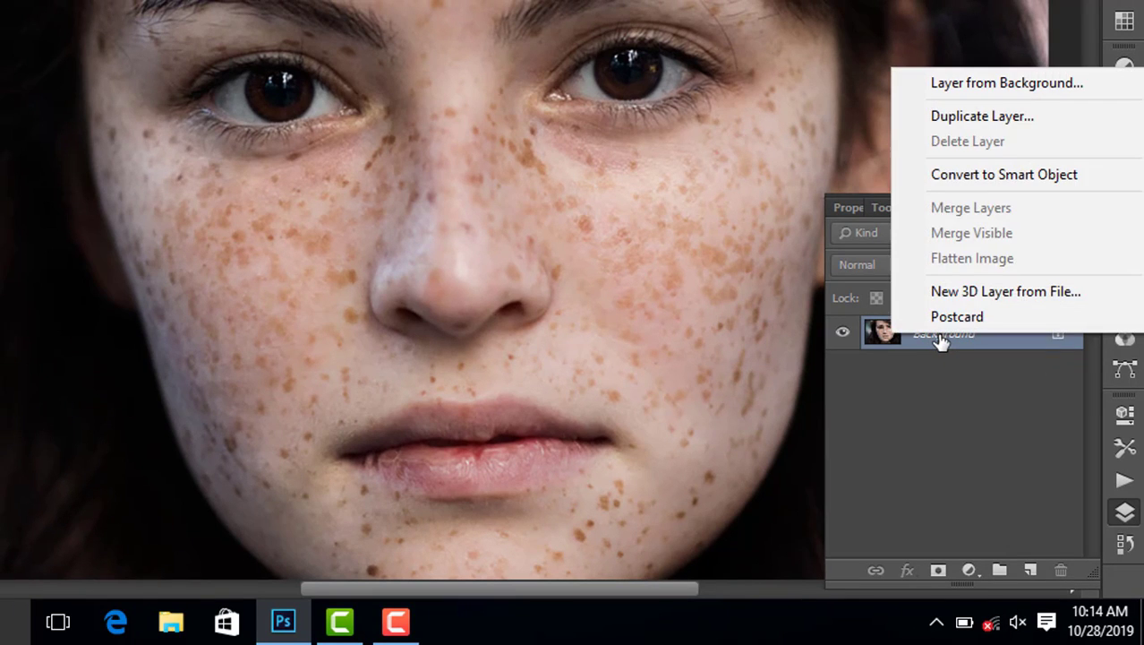
click(982, 115)
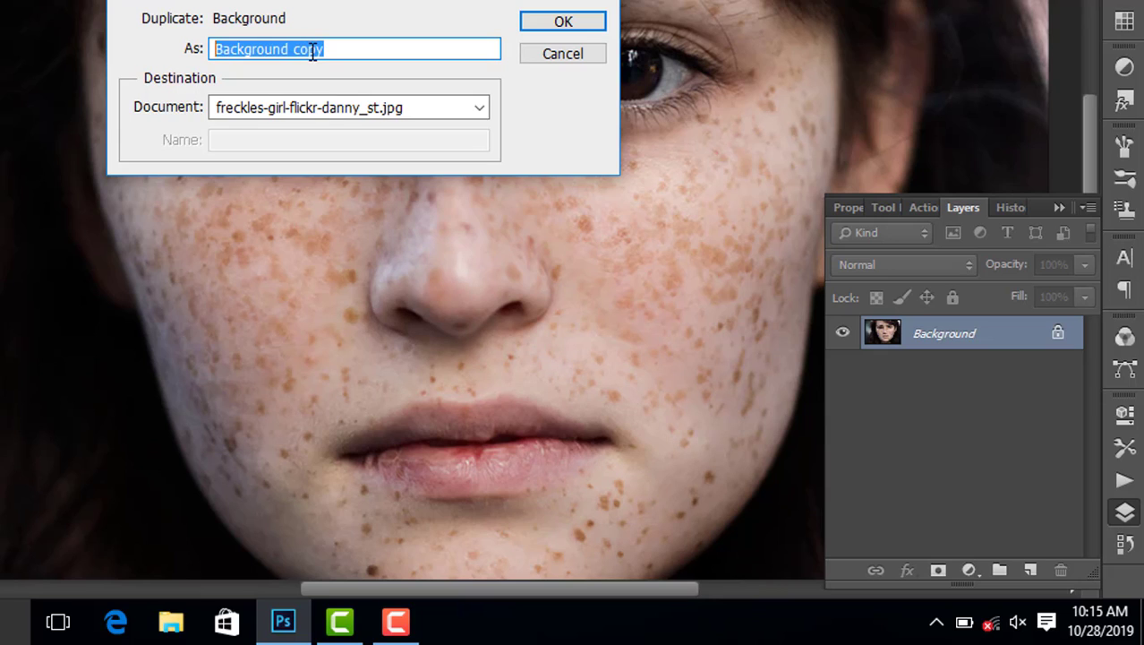
text(Blur)
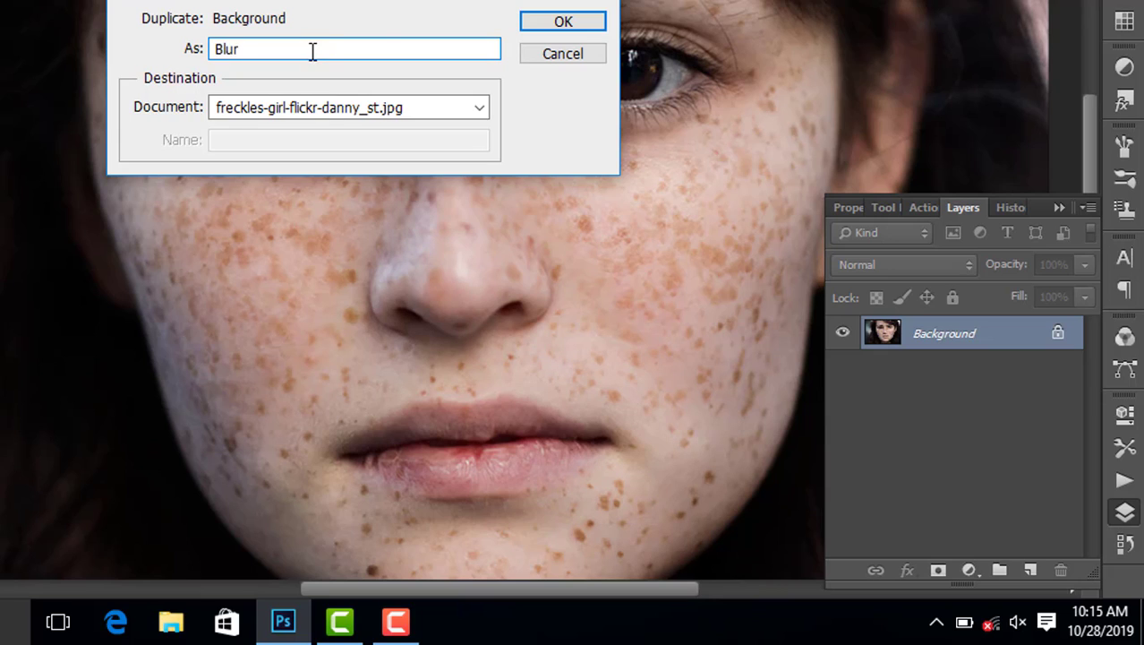
click(576, 23)
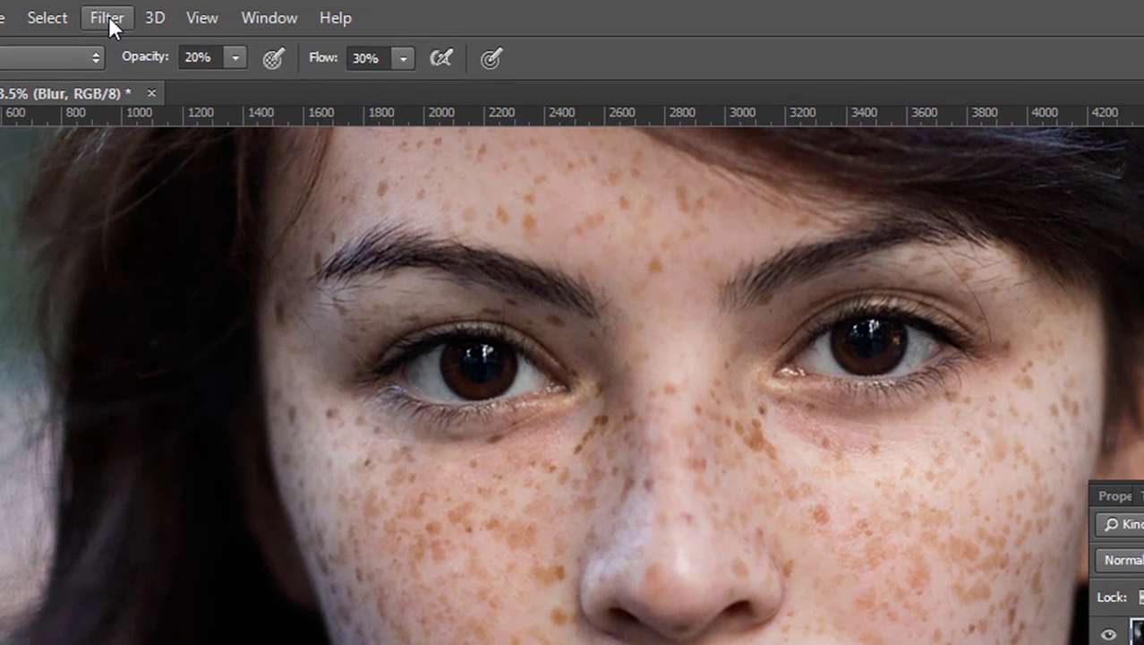
- Open Gaussian Blur on the Blur layer and zoom its preview out to the whole face
click(108, 17)
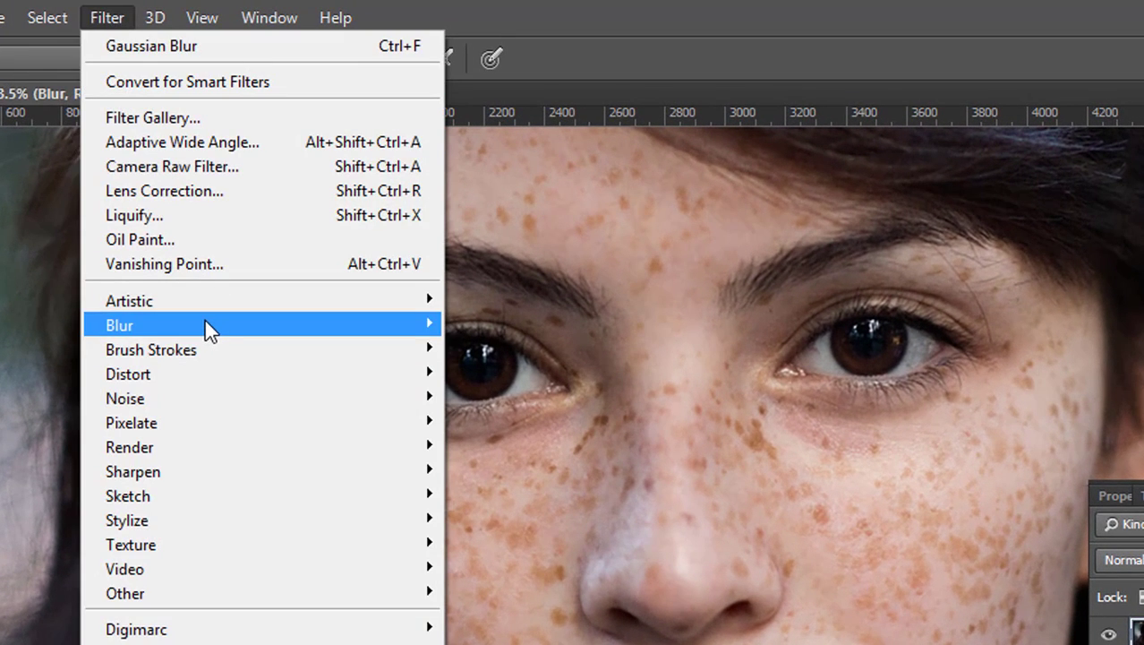
mouse_move(268, 313)
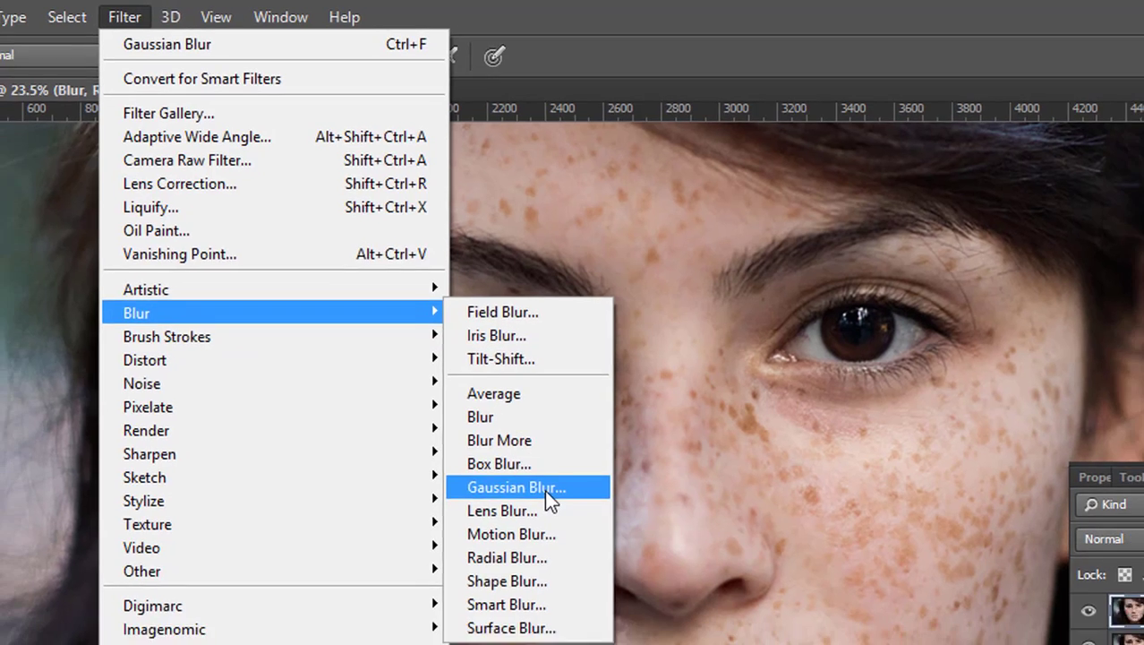
click(548, 506)
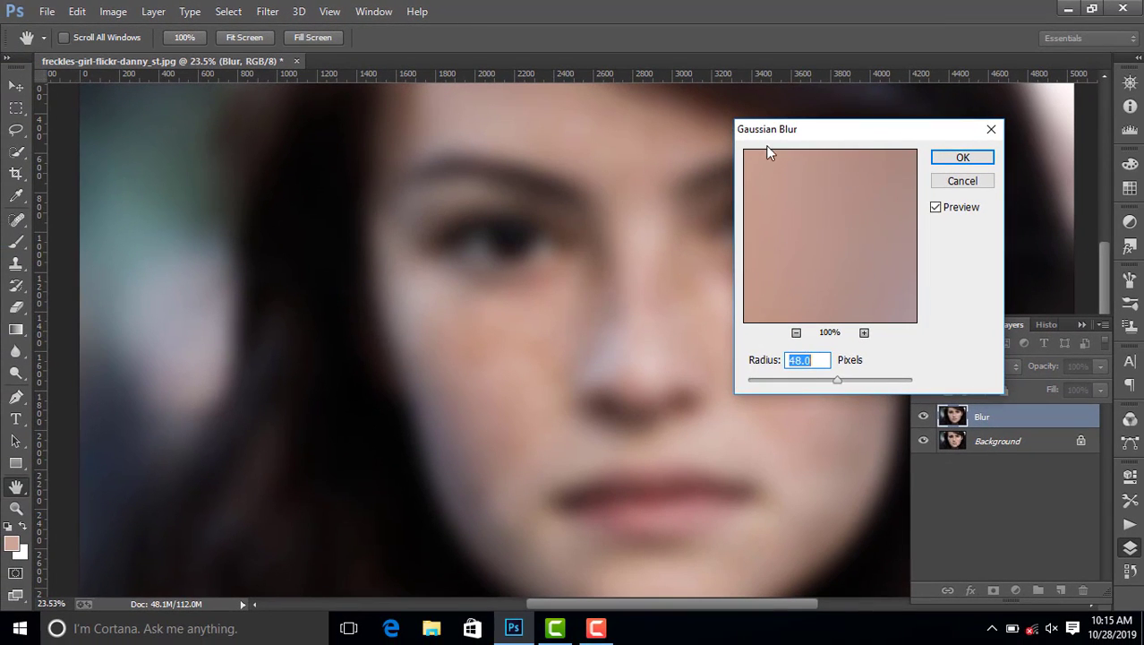
drag(766, 135, 772, 139)
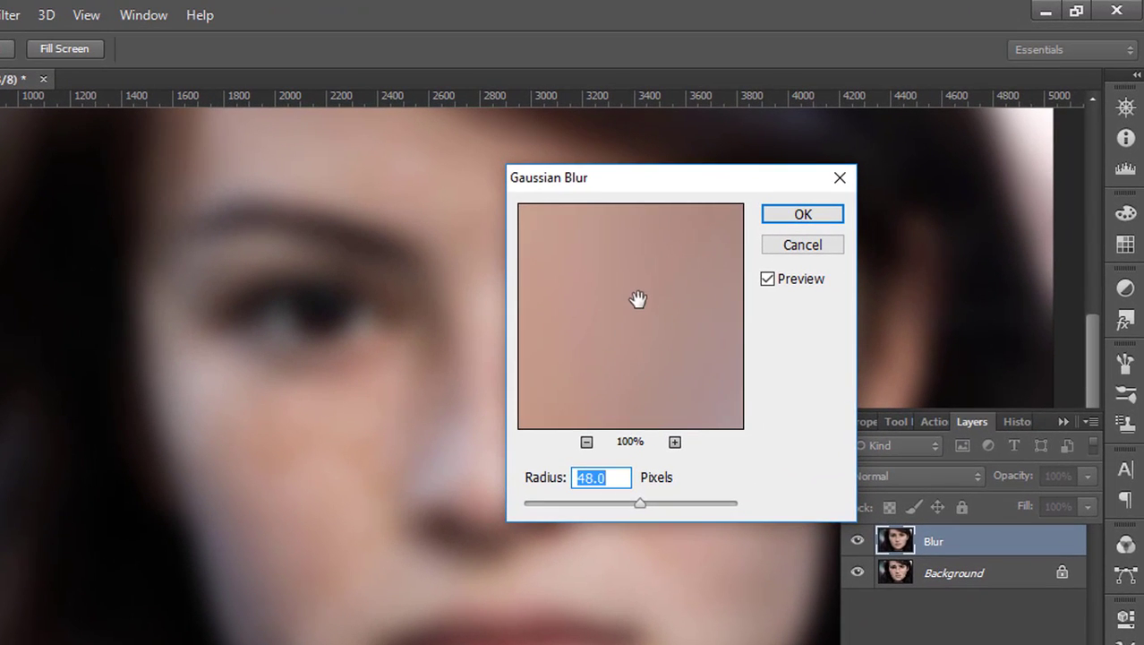
click(586, 443)
click(586, 442)
click(586, 442)
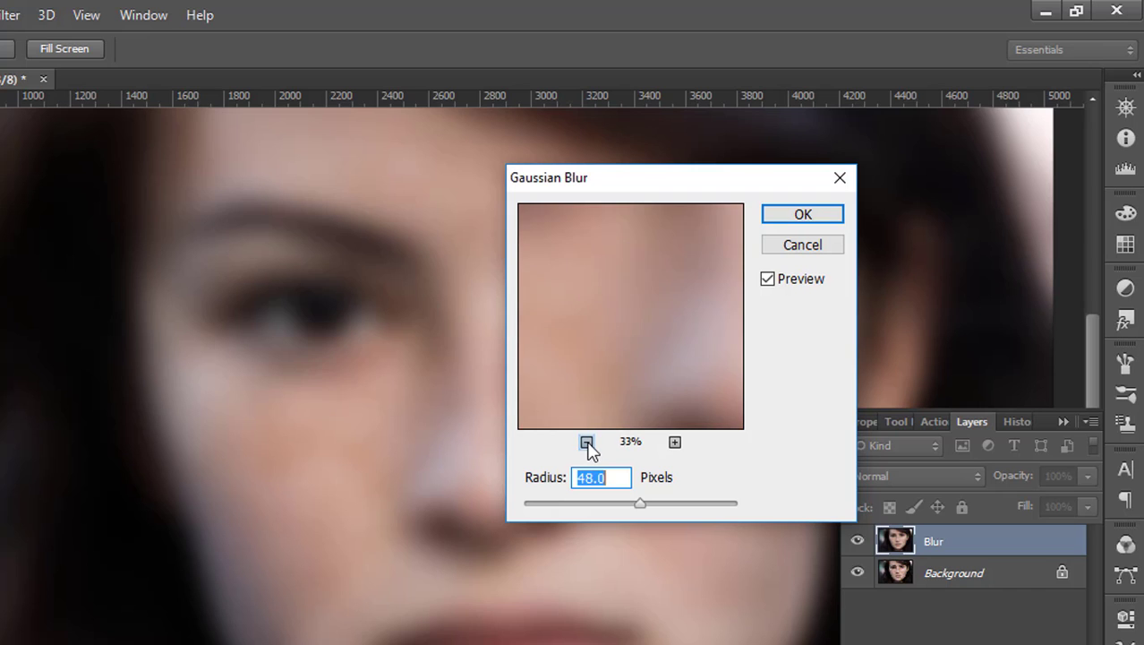
click(587, 442)
click(586, 442)
click(586, 443)
click(587, 443)
click(587, 443)
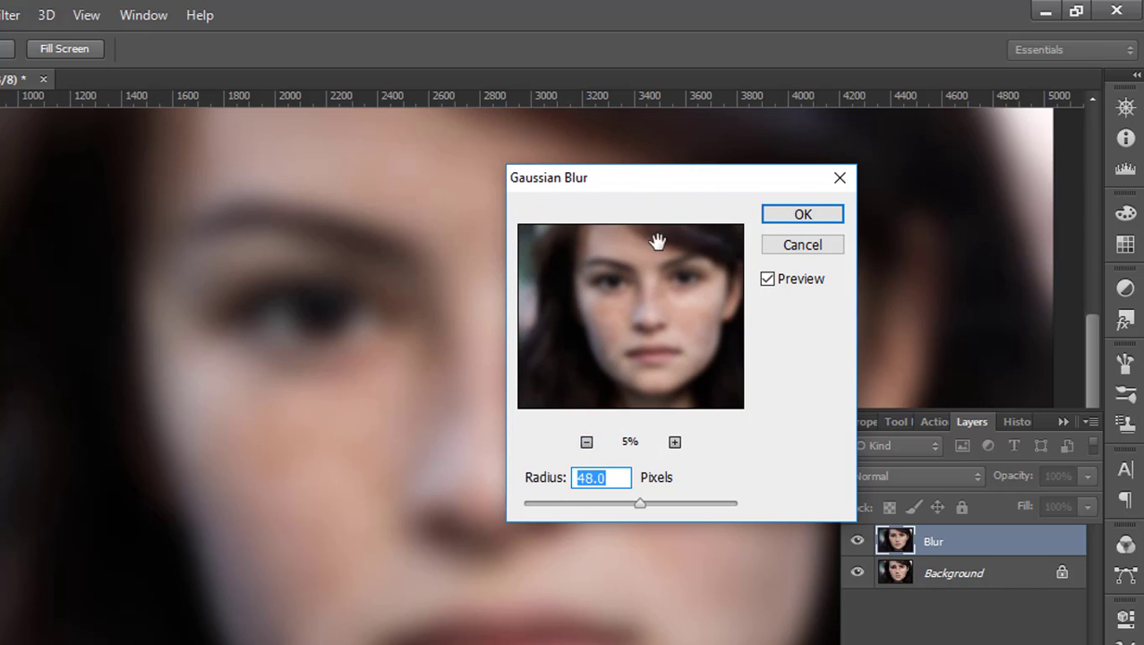
- Set the Gaussian Blur radius to 50 pixels and apply it
click(662, 470)
drag(676, 470, 628, 470)
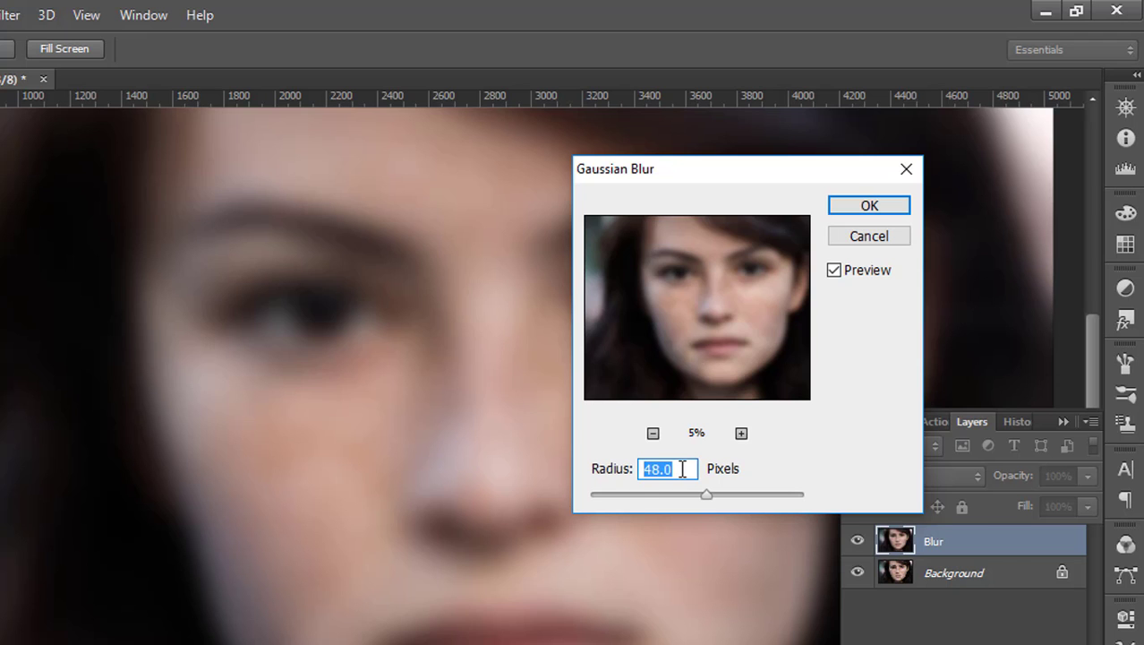
text(50)
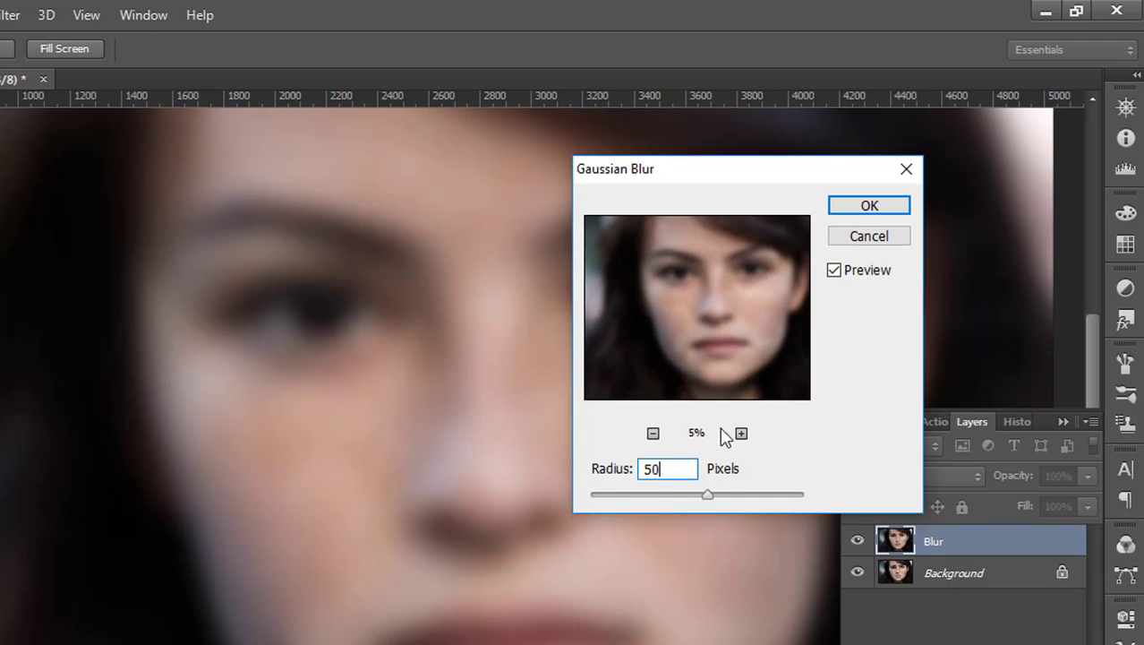
click(870, 207)
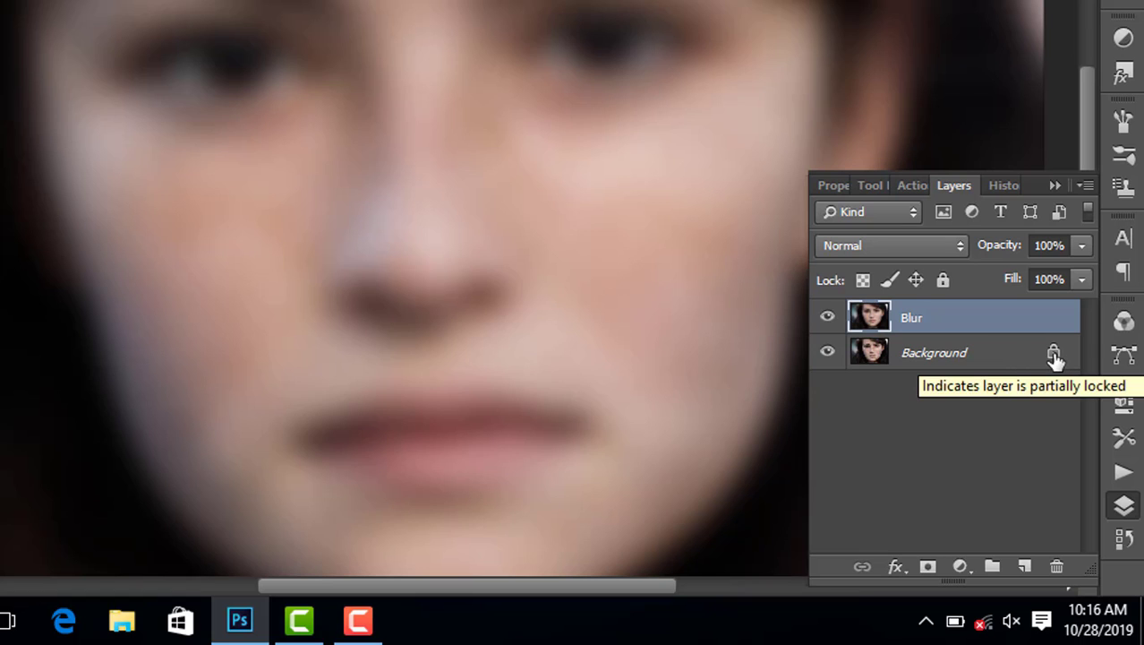
- Unlock the Background layer into Layer 0, then select the Blur layer
click(1055, 354)
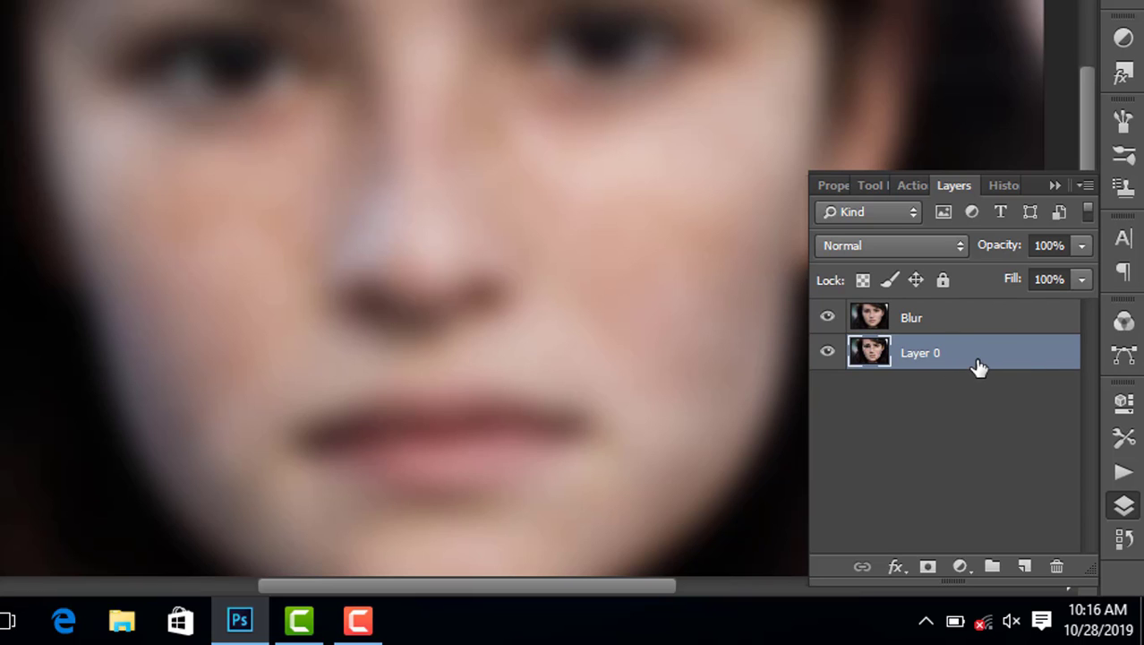
click(931, 322)
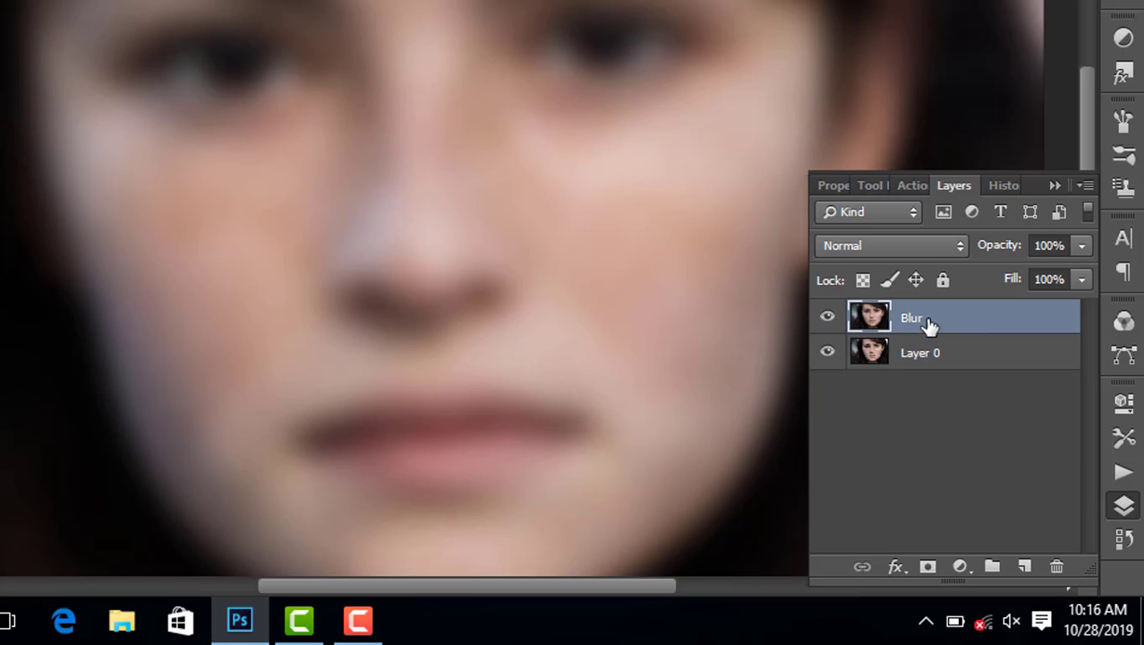
- Move Blur below Layer 0 and add a white layer mask to Layer 0
drag(931, 324, 937, 363)
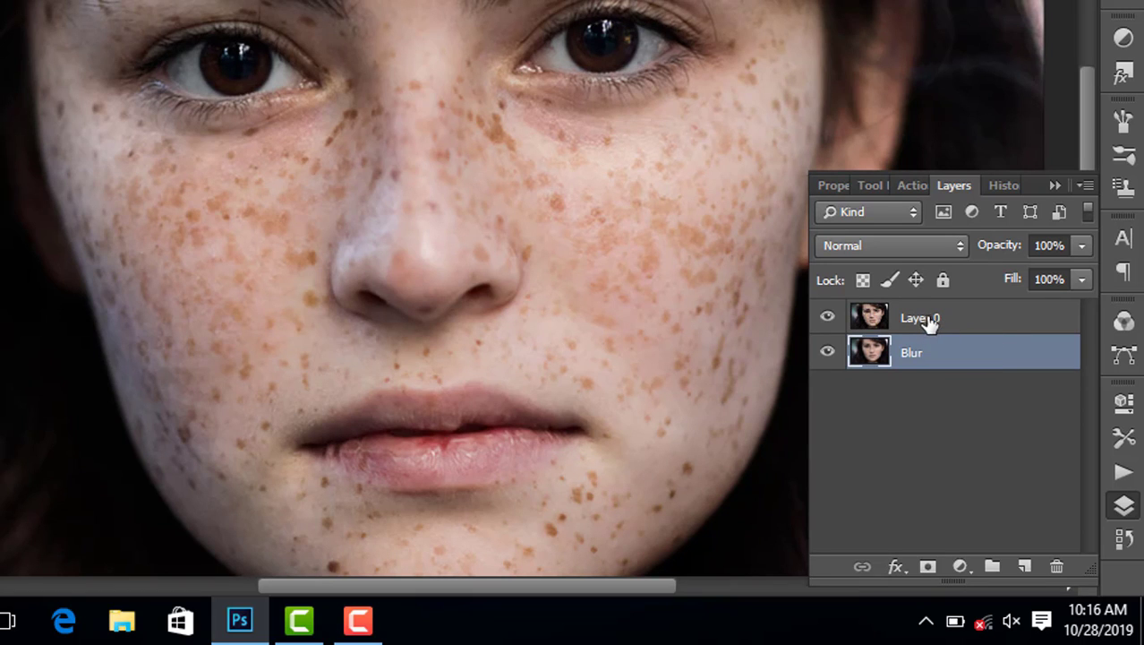
click(934, 324)
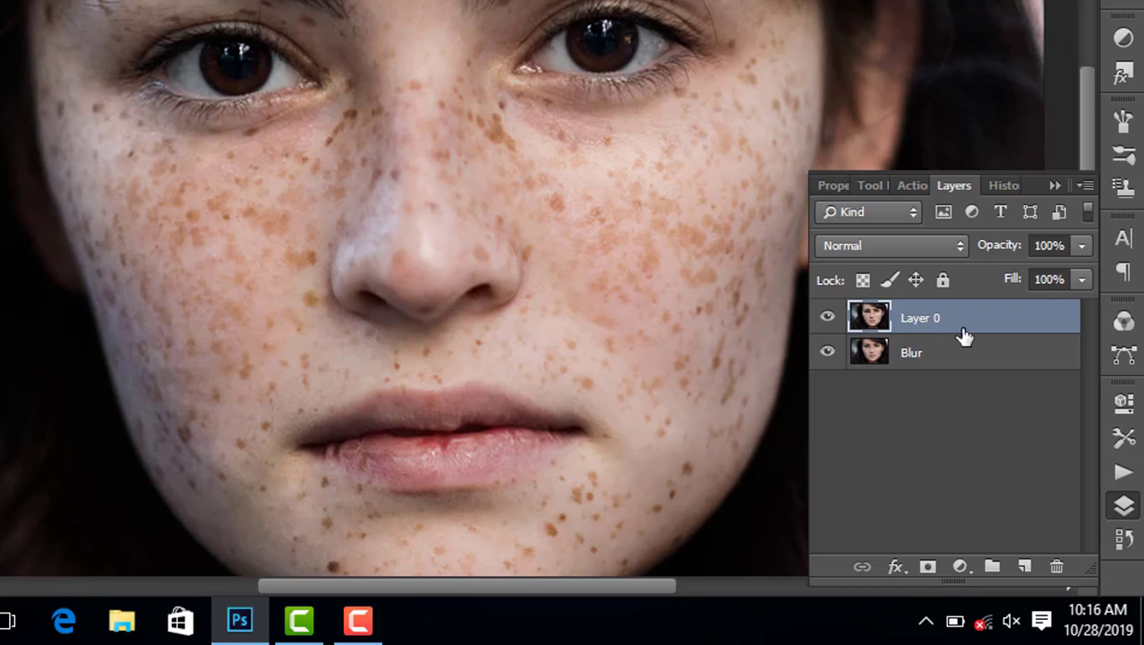
click(928, 568)
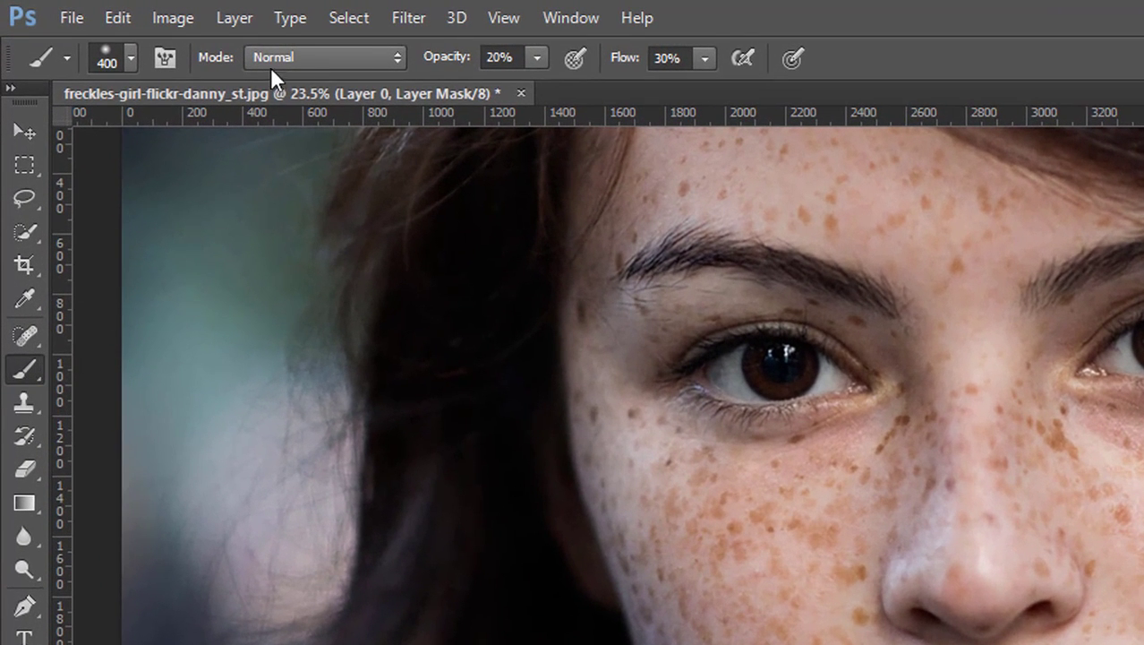
click(128, 58)
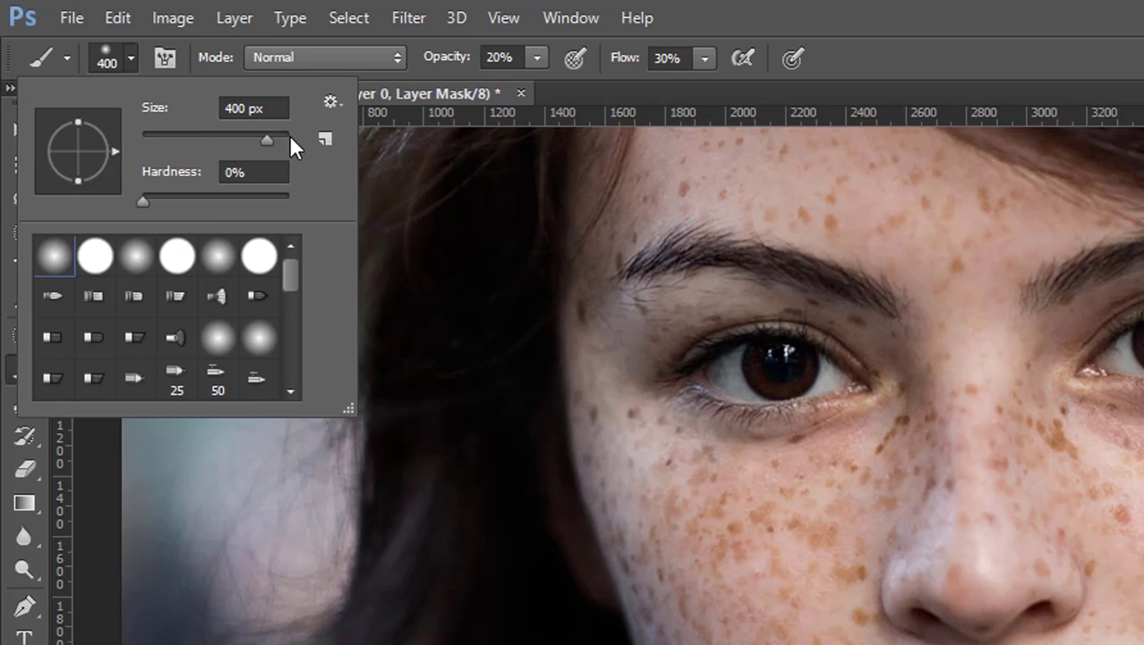
- Shrink the soft brush and raise its opacity and flow to 100%
drag(268, 134, 222, 139)
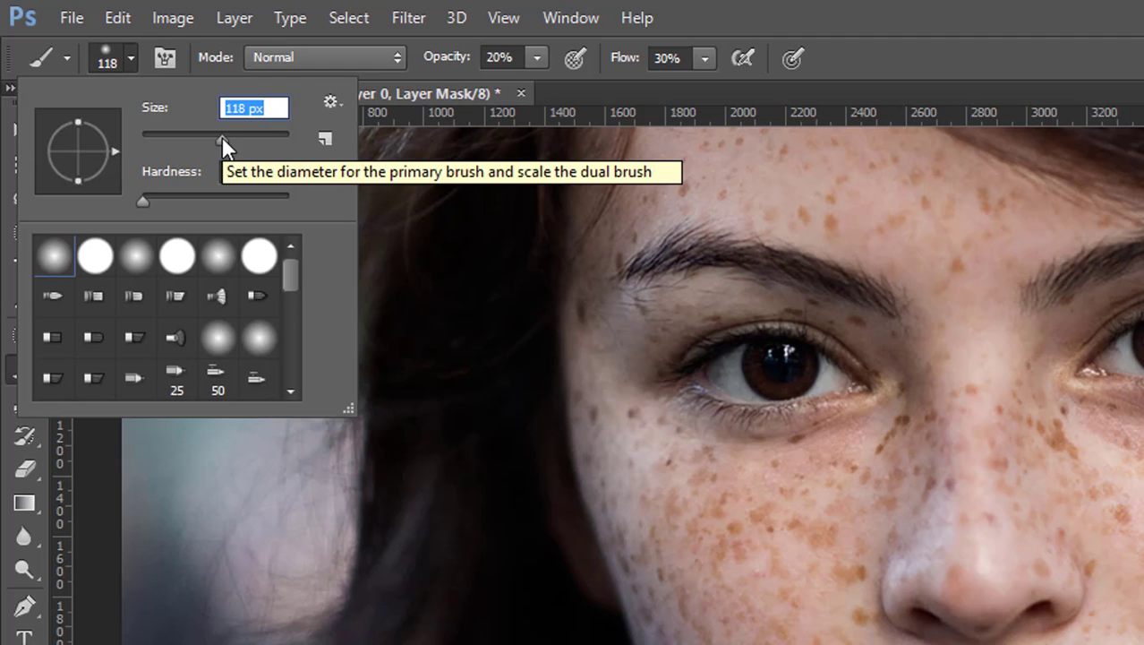
key(Return)
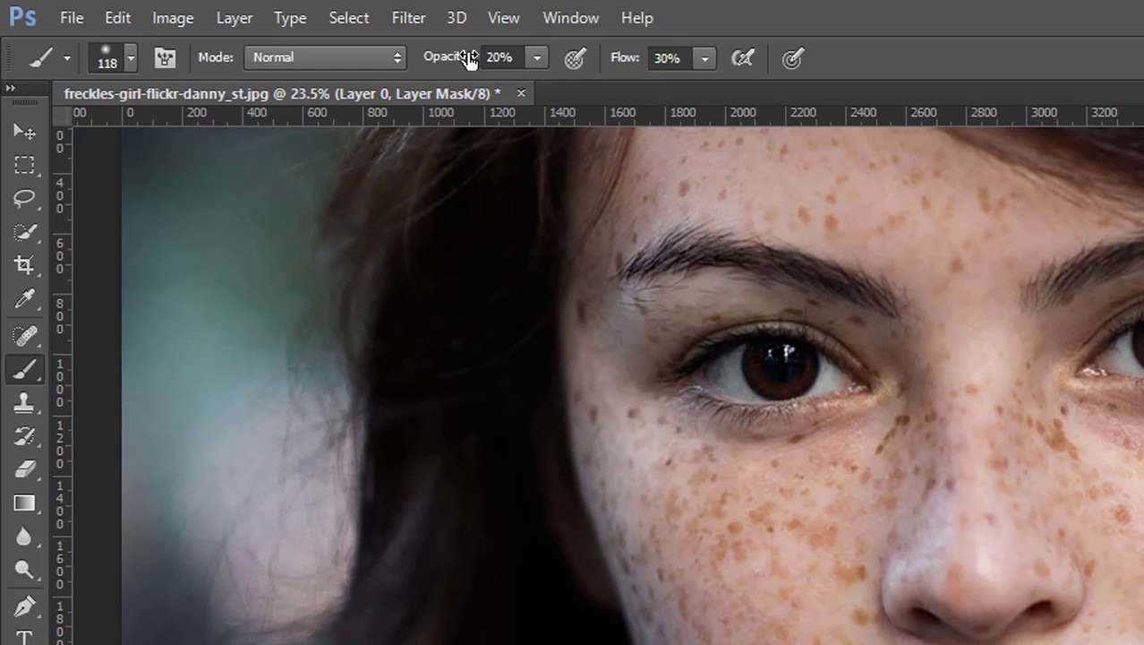
click(537, 58)
drag(542, 85, 840, 92)
click(704, 58)
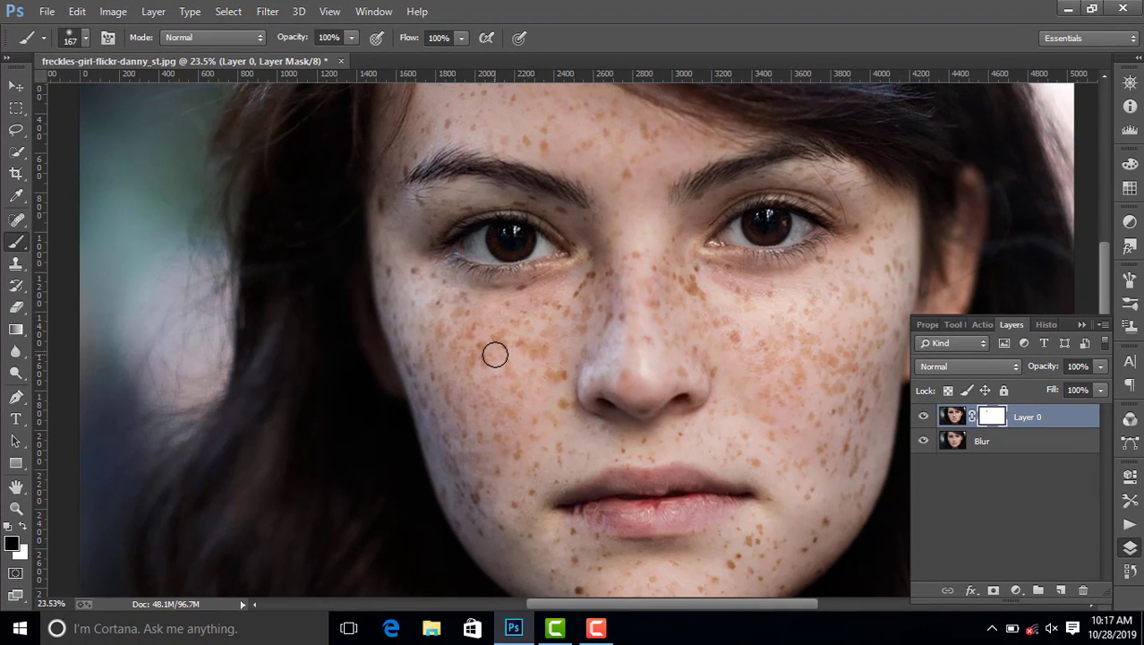
- Resize the mask brush to 250 px with the bracket keys
key(bracketright)
key(bracketleft)
key(bracketright)
key(bracketright)
key(bracketright)
key(bracketleft)
key(bracketleft)
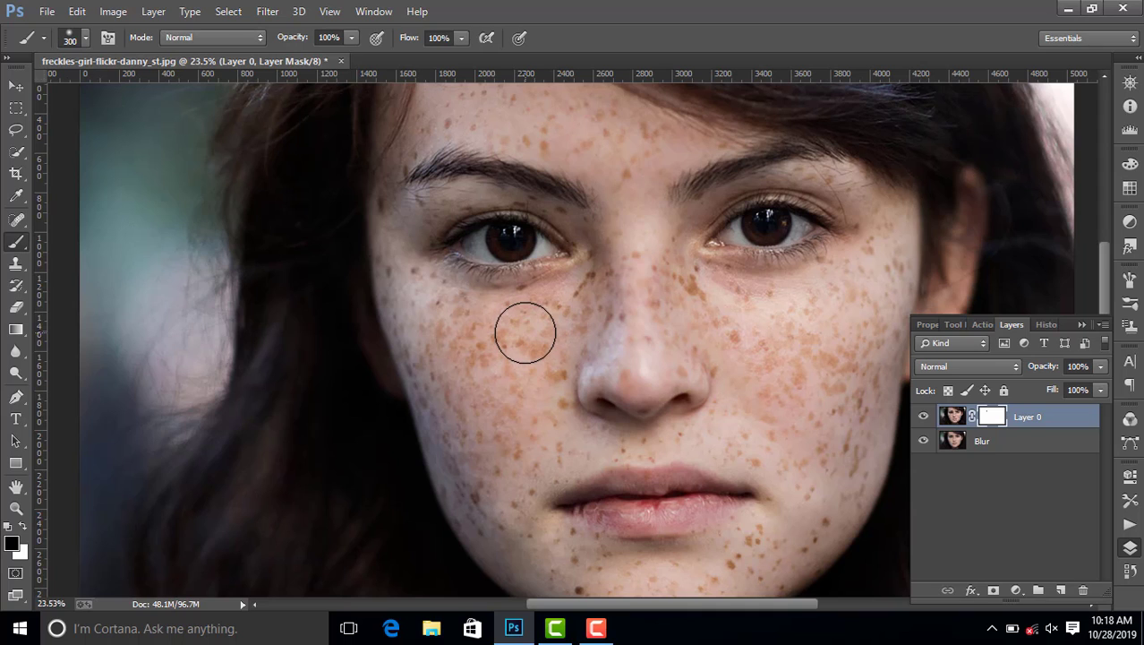
key(bracketleft)
key(bracketleft)
key(bracketleft)
key(bracketleft)
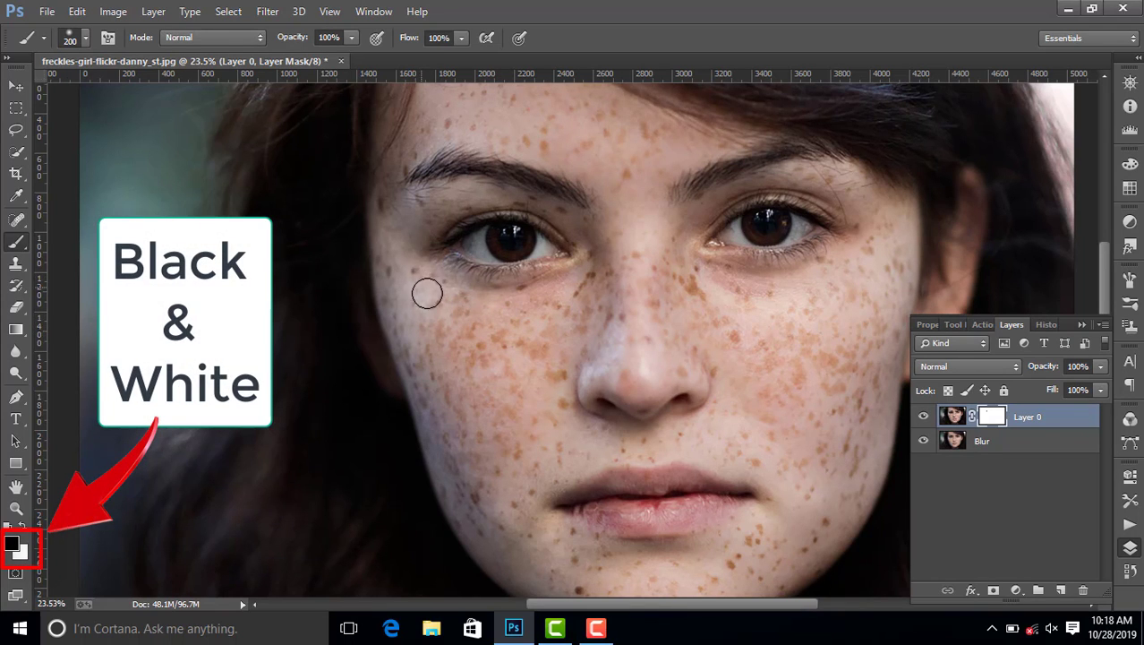
key(bracketright)
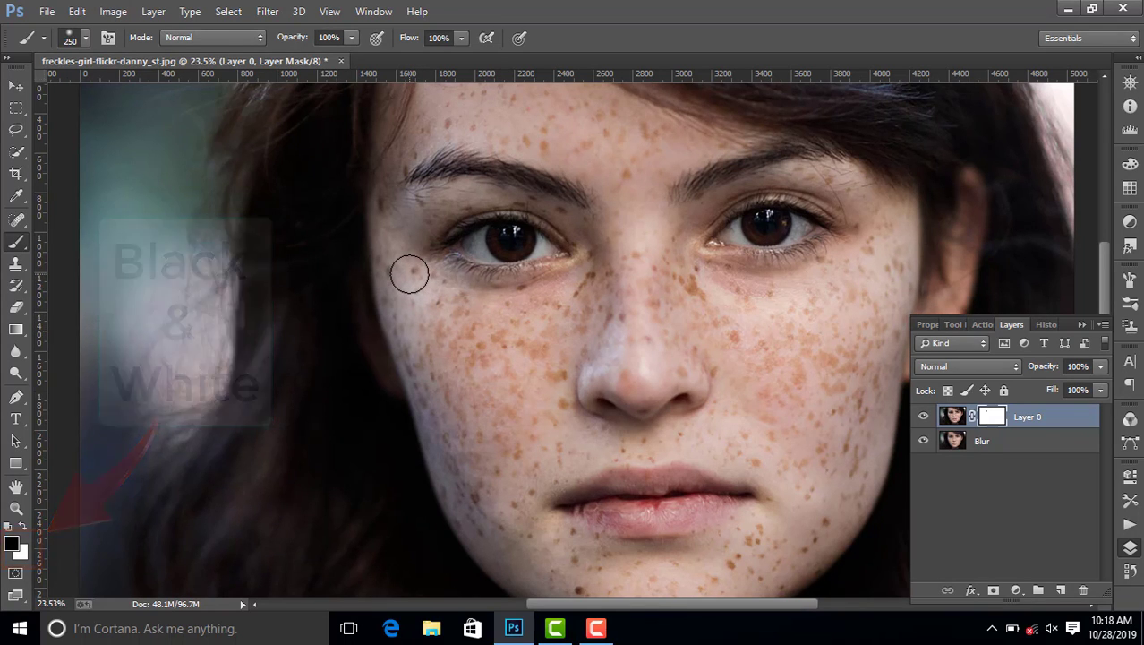
- Paint black on the mask over the cheek, nose bridge, above the left eye and forehead
mouse_move(572, 290)
mouse_down()
mouse_move(501, 324)
mouse_move(404, 296)
mouse_move(401, 309)
mouse_move(488, 363)
mouse_move(557, 330)
mouse_move(590, 266)
mouse_move(566, 363)
mouse_move(513, 389)
mouse_move(442, 384)
mouse_move(414, 355)
mouse_move(467, 476)
mouse_move(554, 406)
mouse_move(462, 498)
mouse_move(494, 537)
mouse_move(646, 554)
mouse_move(545, 467)
mouse_move(687, 434)
mouse_move(707, 570)
mouse_move(600, 584)
mouse_move(591, 401)
mouse_move(557, 365)
mouse_up()
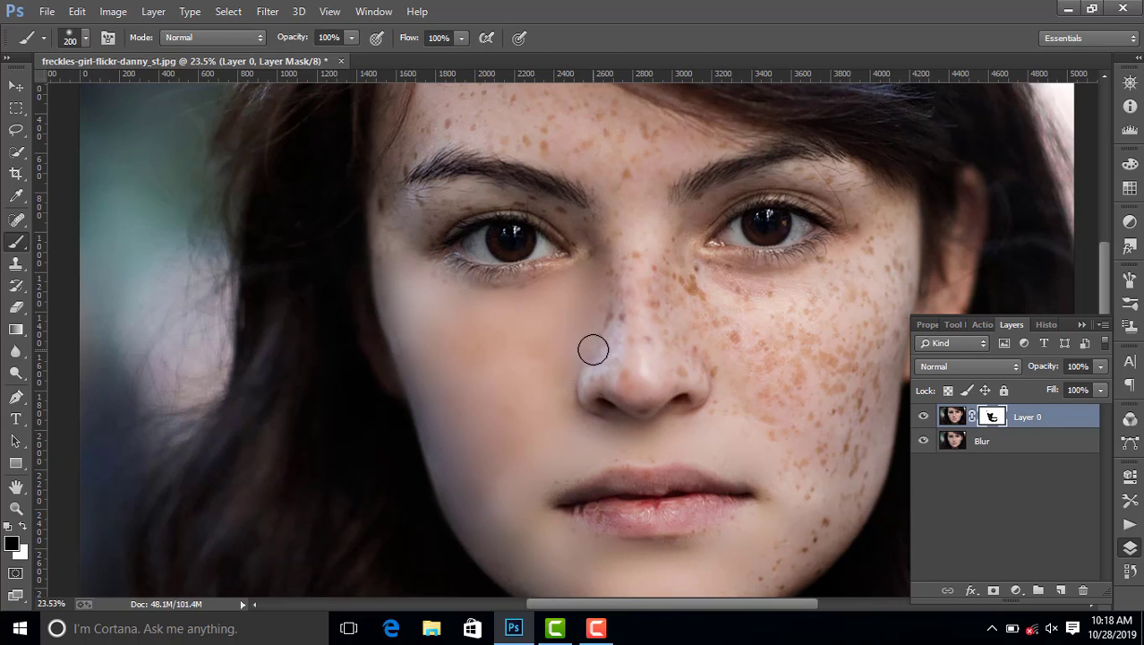
key(bracketleft)
key(bracketleft)
key(bracketleft)
mouse_move(605, 261)
mouse_down()
mouse_move(603, 365)
mouse_move(642, 404)
mouse_move(653, 335)
mouse_move(610, 230)
mouse_move(694, 373)
mouse_move(679, 265)
mouse_up()
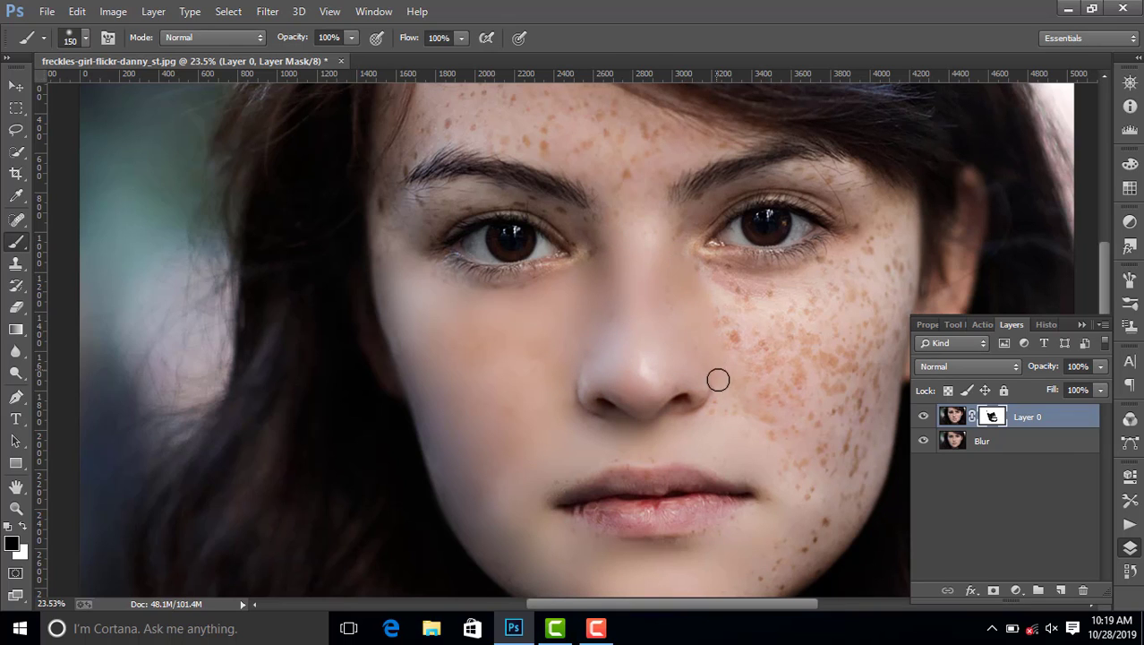
key(bracketright)
key(bracketright)
key(bracketleft)
mouse_move(575, 224)
mouse_down()
mouse_move(483, 199)
mouse_move(416, 201)
mouse_move(396, 177)
mouse_up()
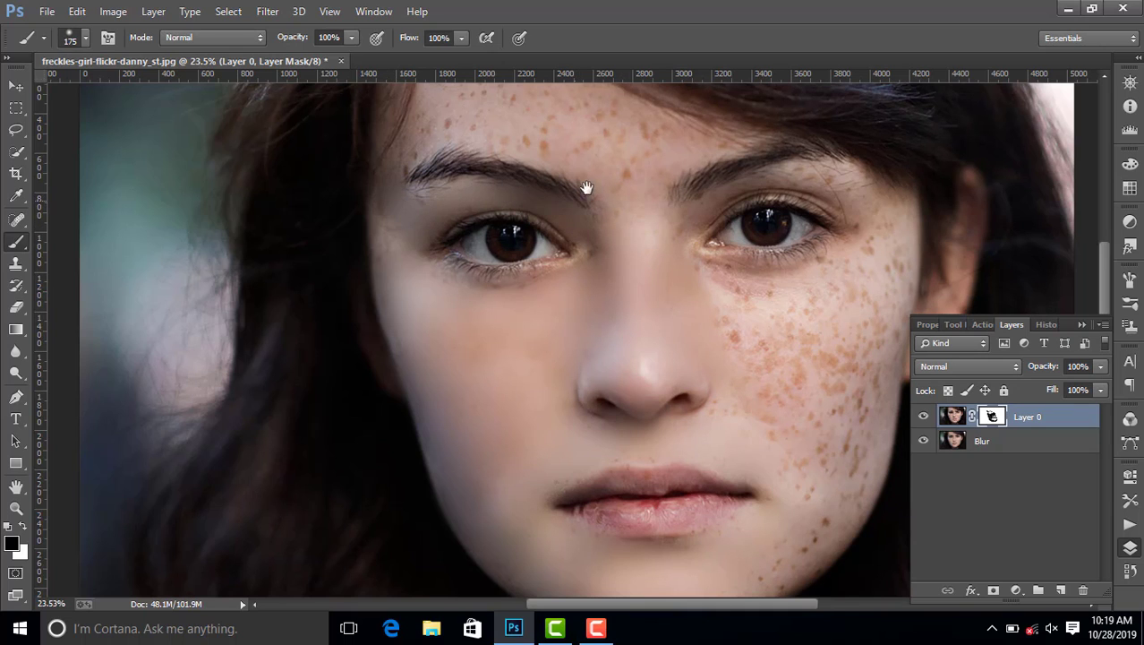
scroll(587, 188, up, 2)
key(bracketright)
mouse_move(612, 241)
mouse_down()
mouse_move(501, 214)
mouse_move(408, 217)
mouse_move(490, 130)
mouse_move(569, 194)
mouse_move(580, 281)
mouse_move(488, 182)
mouse_move(678, 272)
mouse_move(647, 212)
mouse_move(657, 306)
mouse_move(744, 482)
mouse_move(787, 482)
mouse_move(803, 401)
mouse_move(638, 276)
mouse_up()
- Paint black over the right cheek and beside the lower lip, then zoom out
key(bracketright)
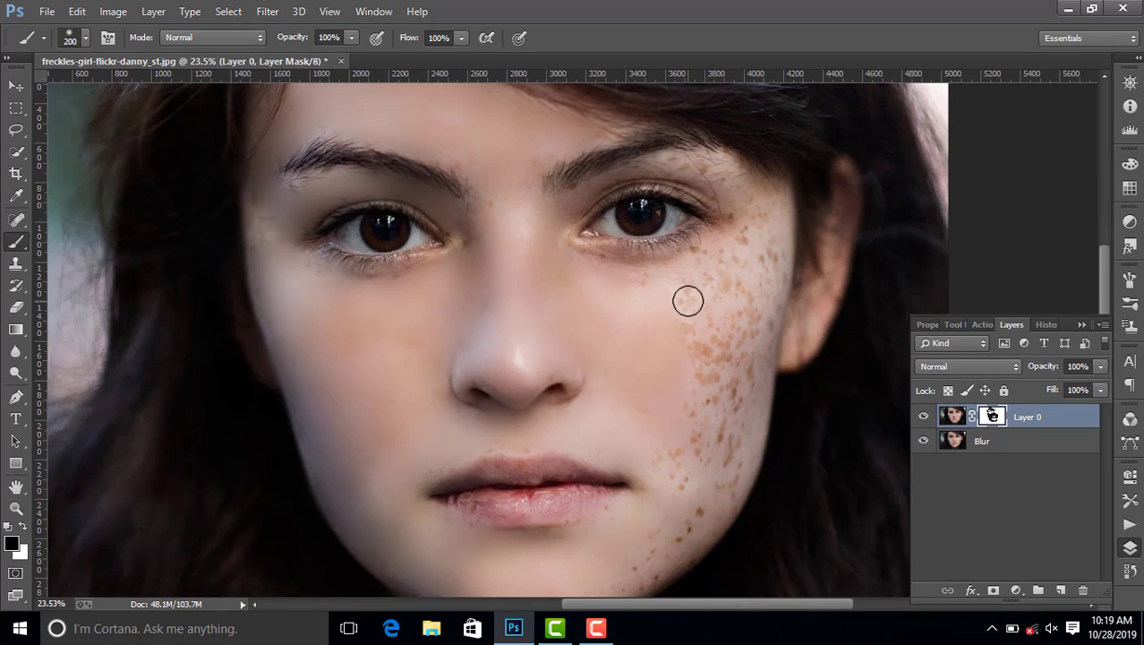
mouse_move(723, 282)
mouse_down()
mouse_move(705, 446)
mouse_move(754, 350)
mouse_move(722, 168)
mouse_move(660, 166)
mouse_move(730, 462)
mouse_move(676, 503)
mouse_move(641, 449)
mouse_move(629, 335)
mouse_up()
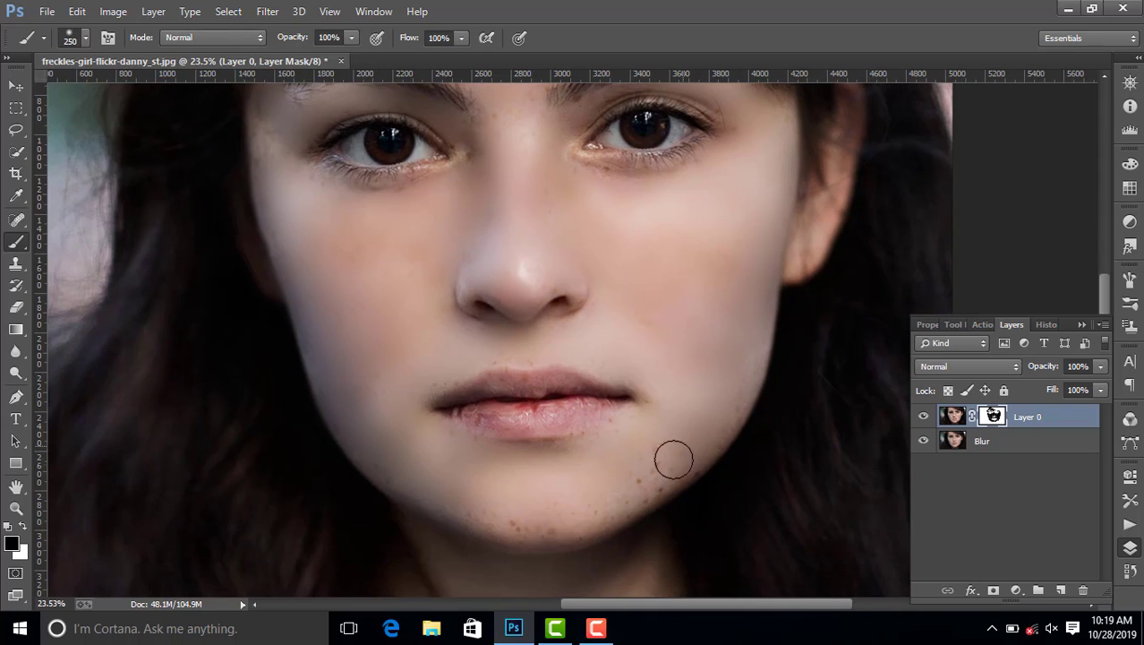
key(bracketleft)
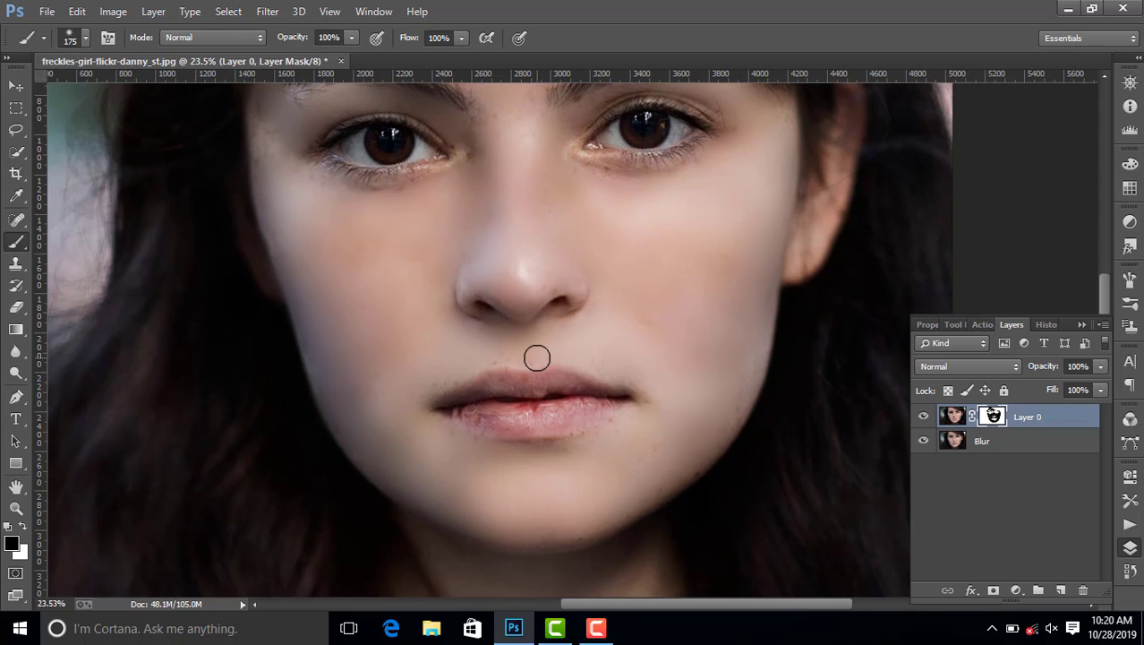
key(bracketleft)
key(bracketleft)
drag(604, 428, 618, 419)
alt+click(621, 341)
- Merge Layer 0 down into Blur and duplicate it as Blur copy
alt+click(627, 345)
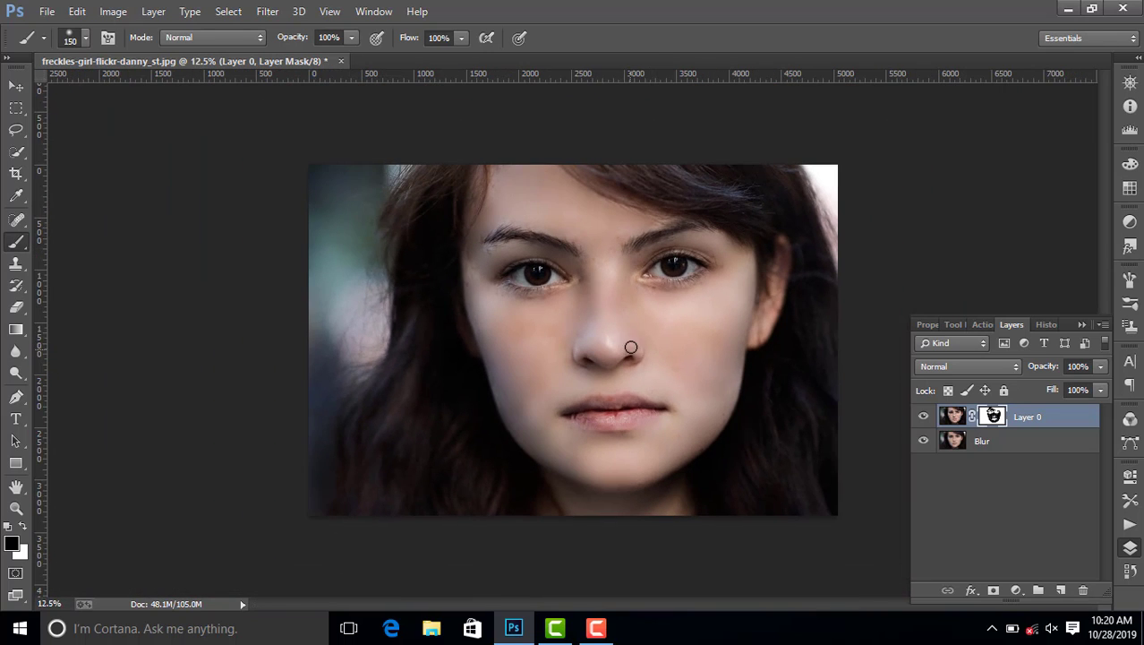
click(629, 330)
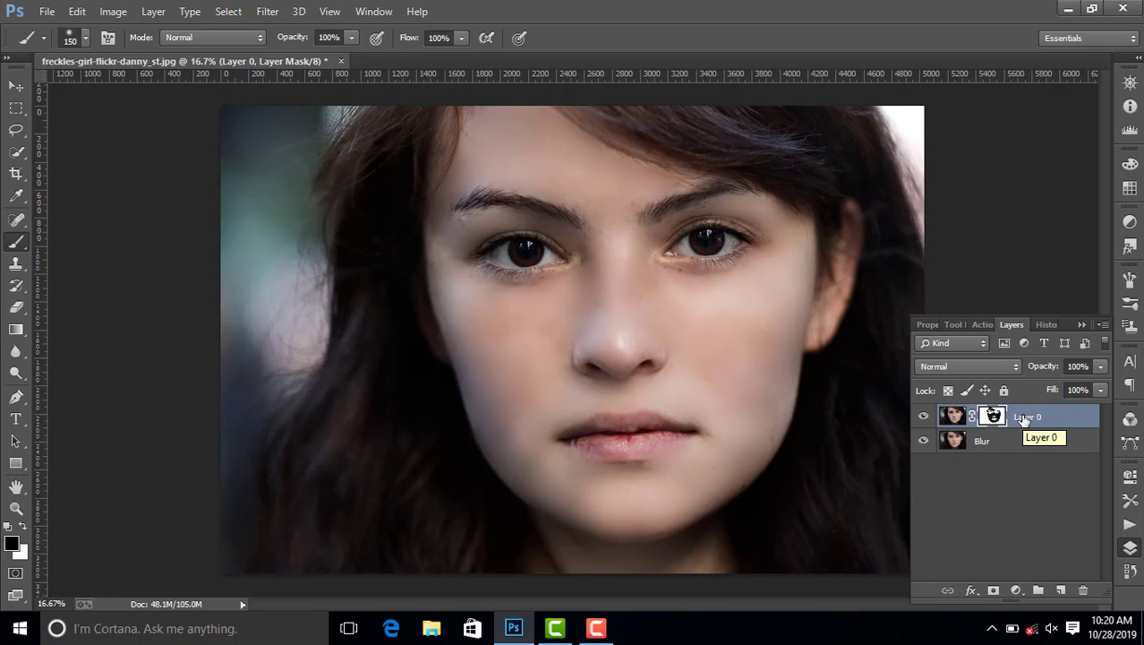
key(ctrl+e)
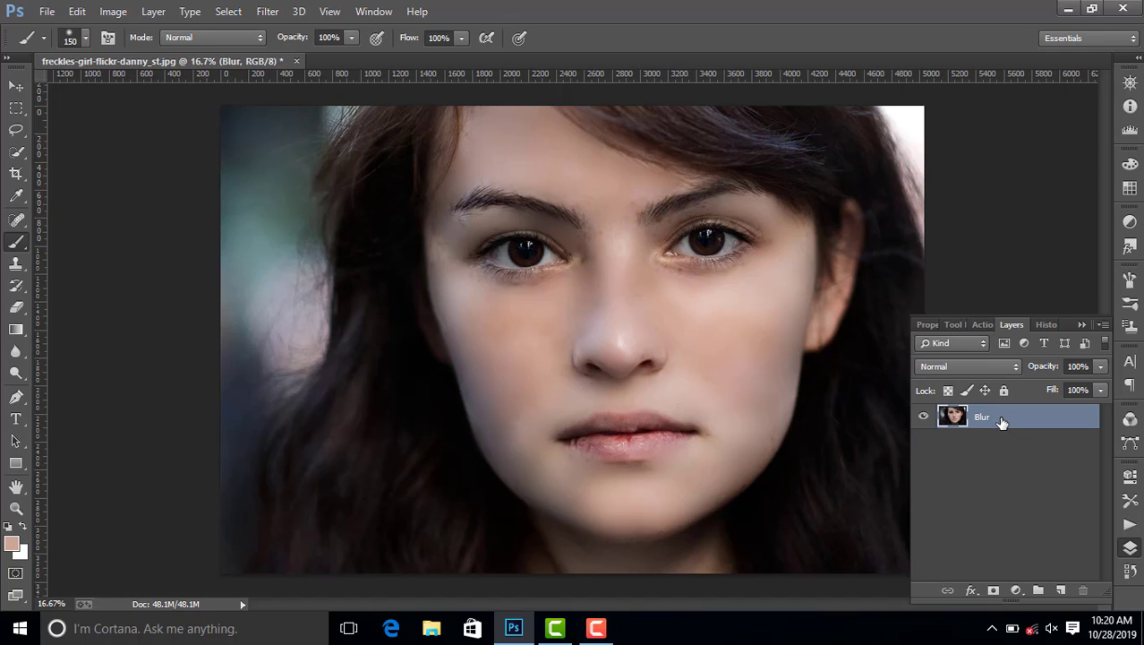
key(ctrl+j)
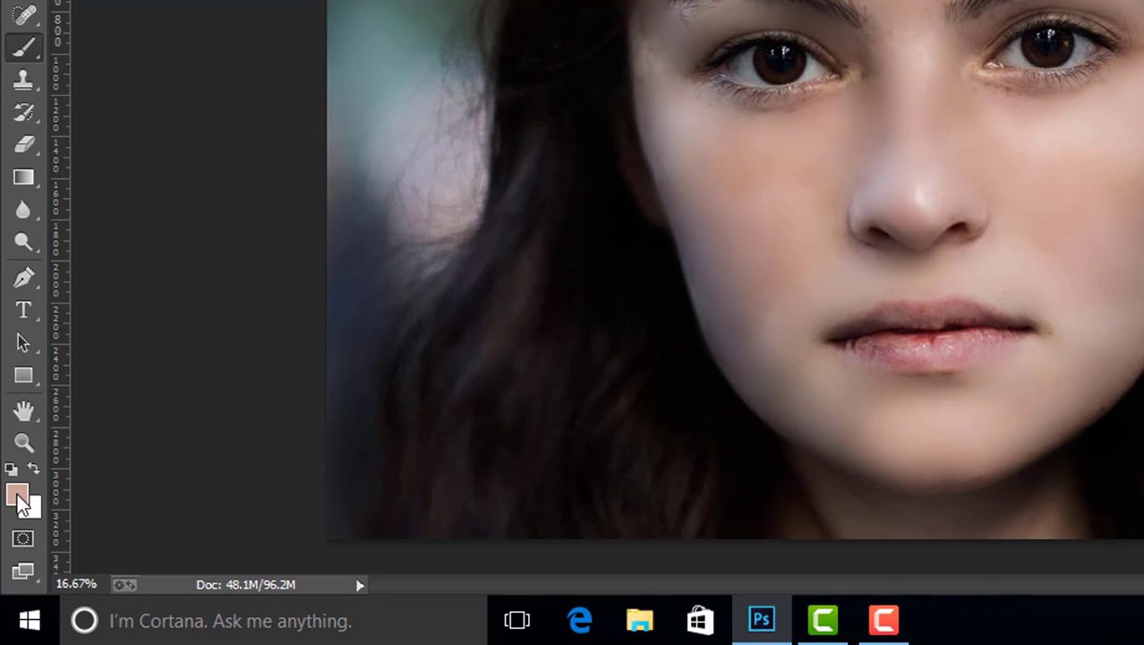
- Pick a lighter cheek skin tone as the foreground colour
click(18, 495)
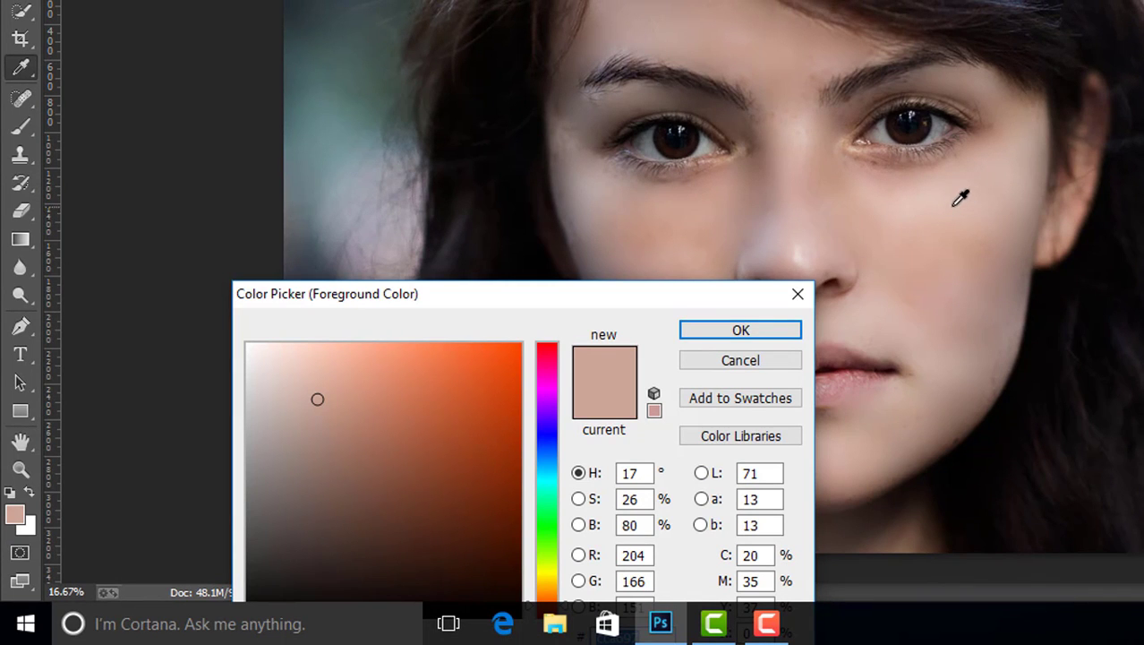
click(961, 201)
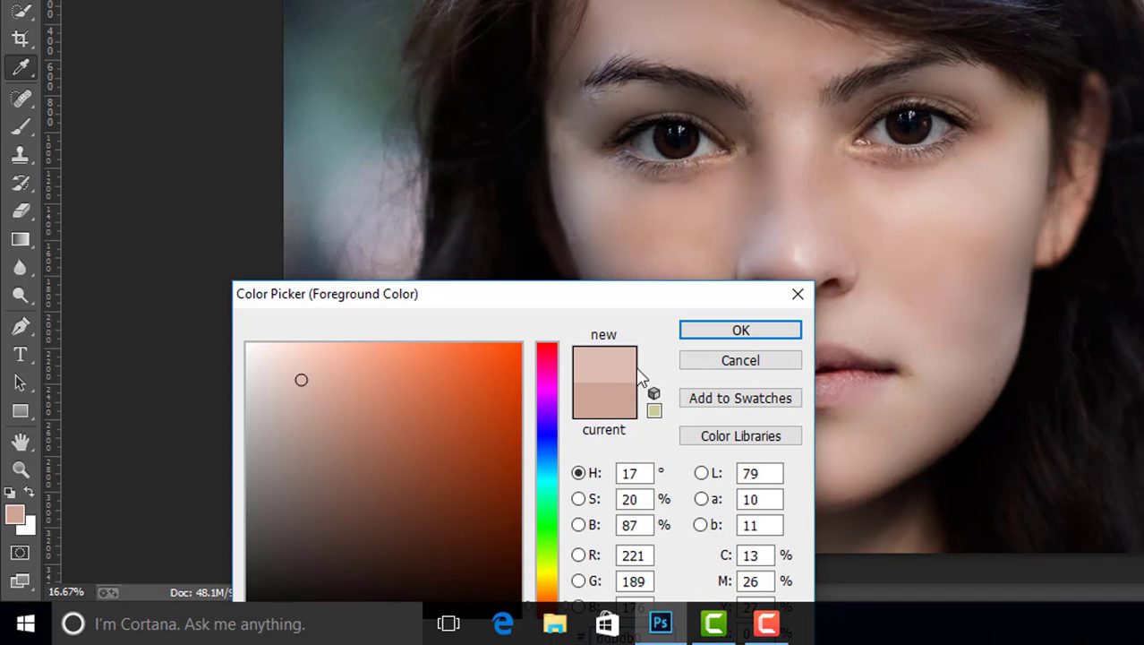
click(738, 333)
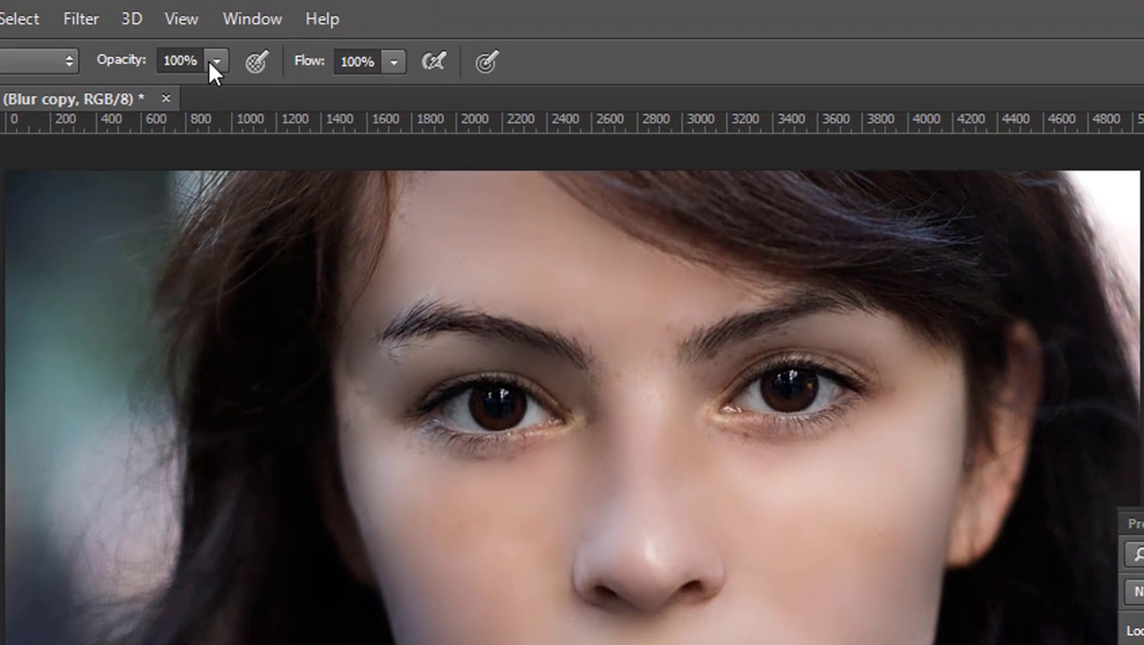
- Set brush opacity to 20% and flow to 30%, and enlarge it to 400 px
drag(195, 61, 154, 64)
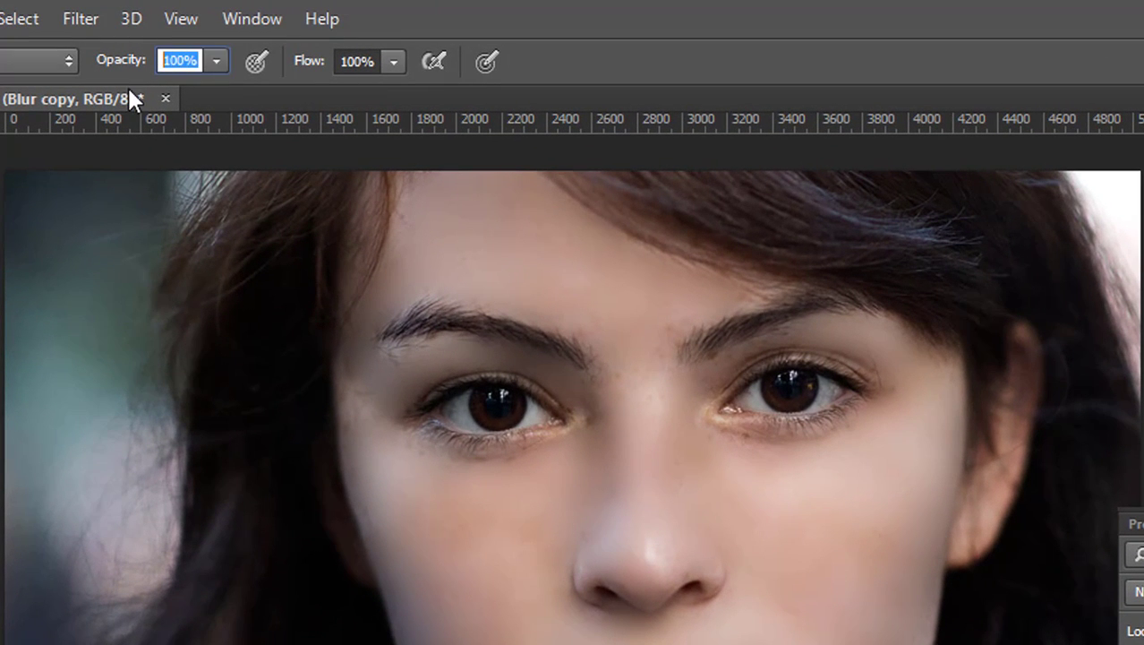
text(20)
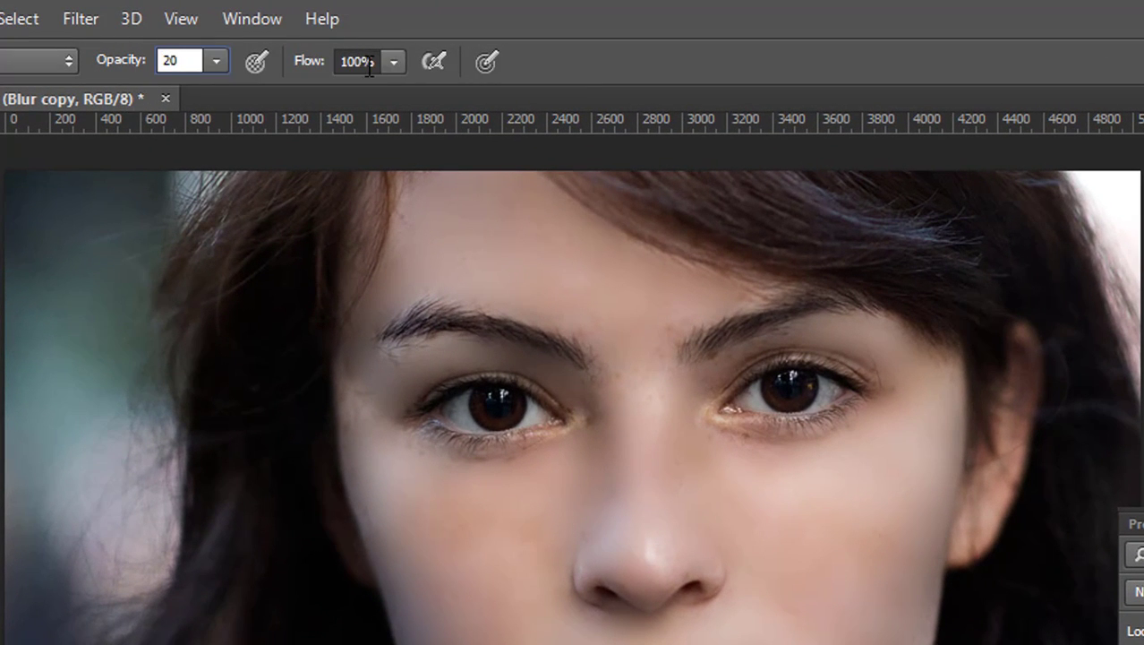
drag(381, 61, 339, 61)
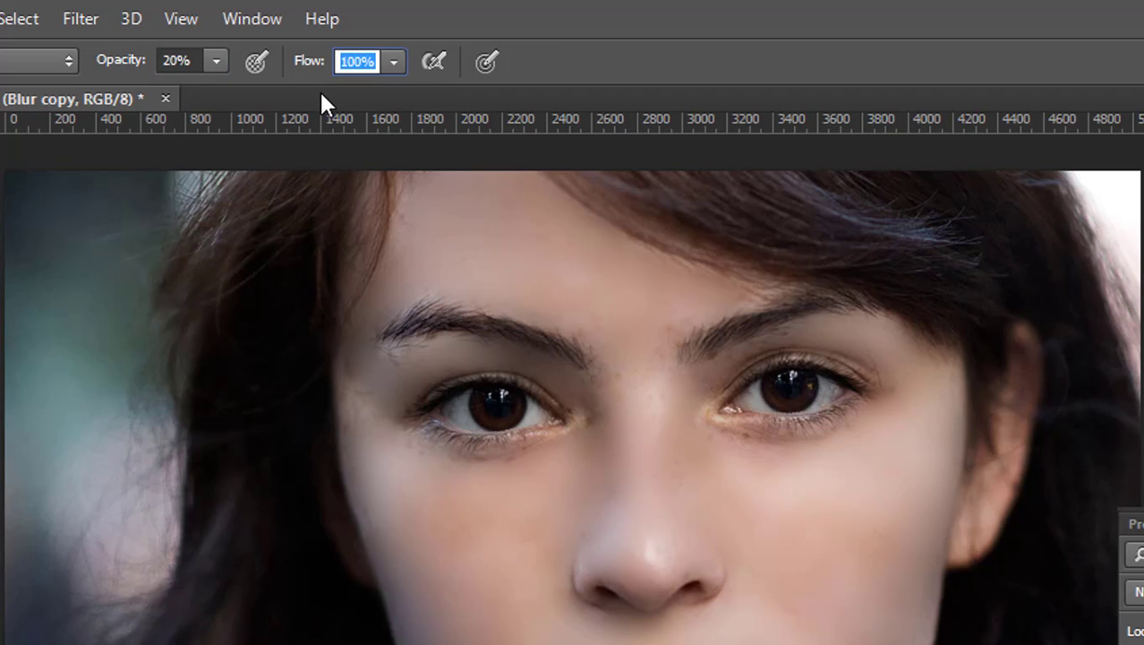
text(3)
text(0)
key(Return)
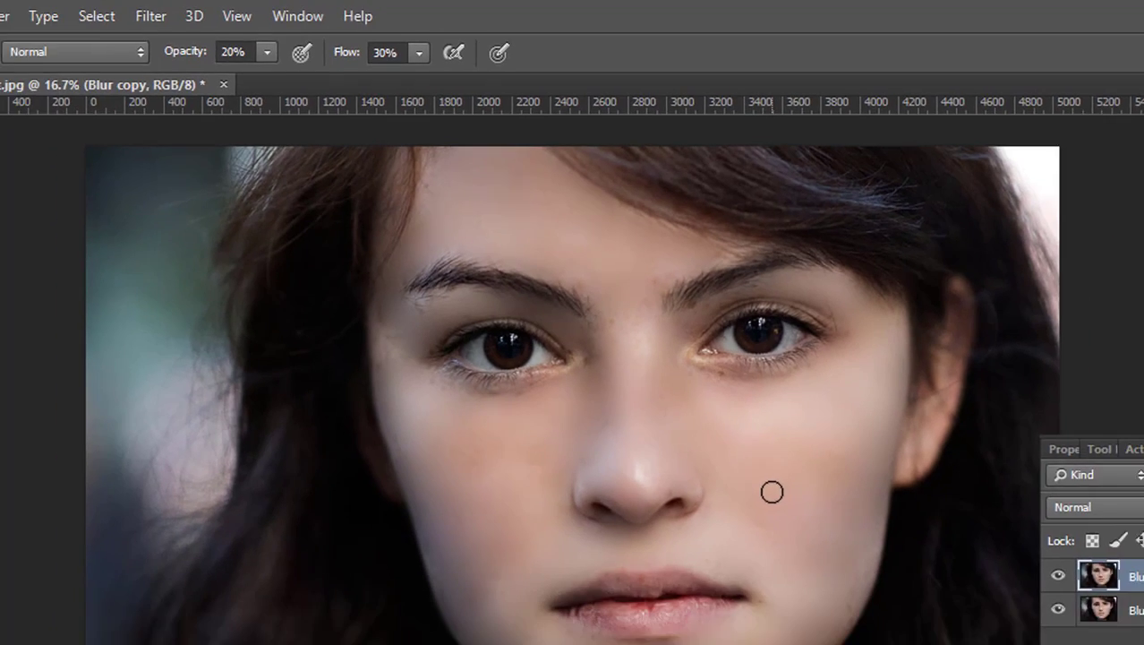
key(bracketright)
key(bracketright)
key(bracketright)
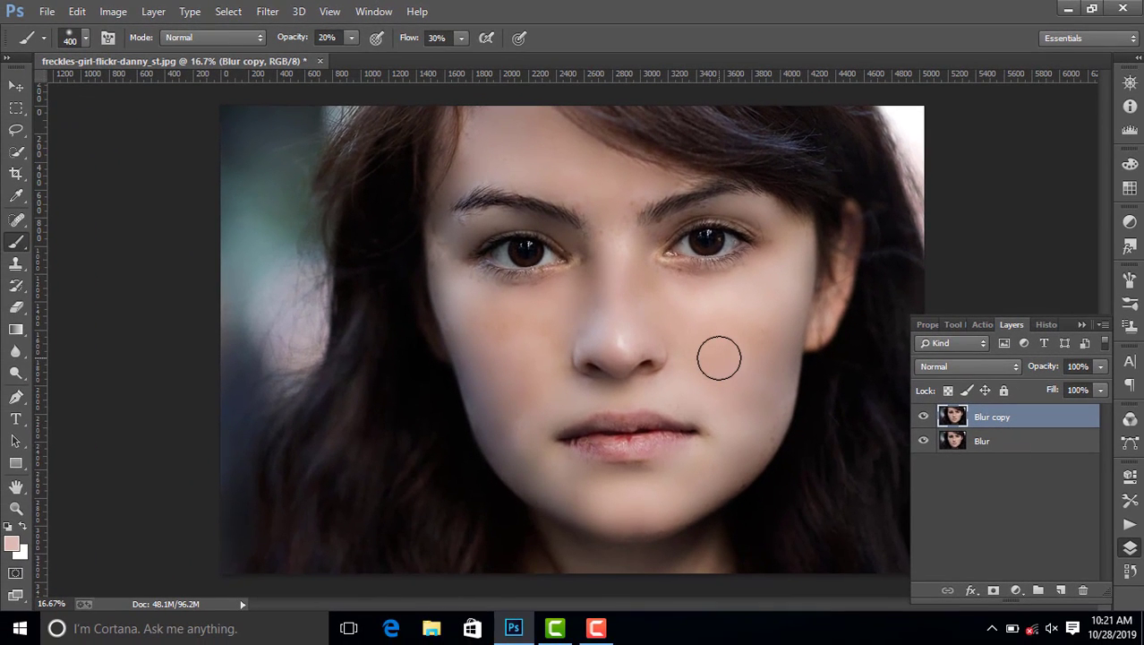
- Brush sampled skin tone at low opacity over both cheeks, jaw, forehead and nose bridge on Blur copy
drag(718, 358, 707, 362)
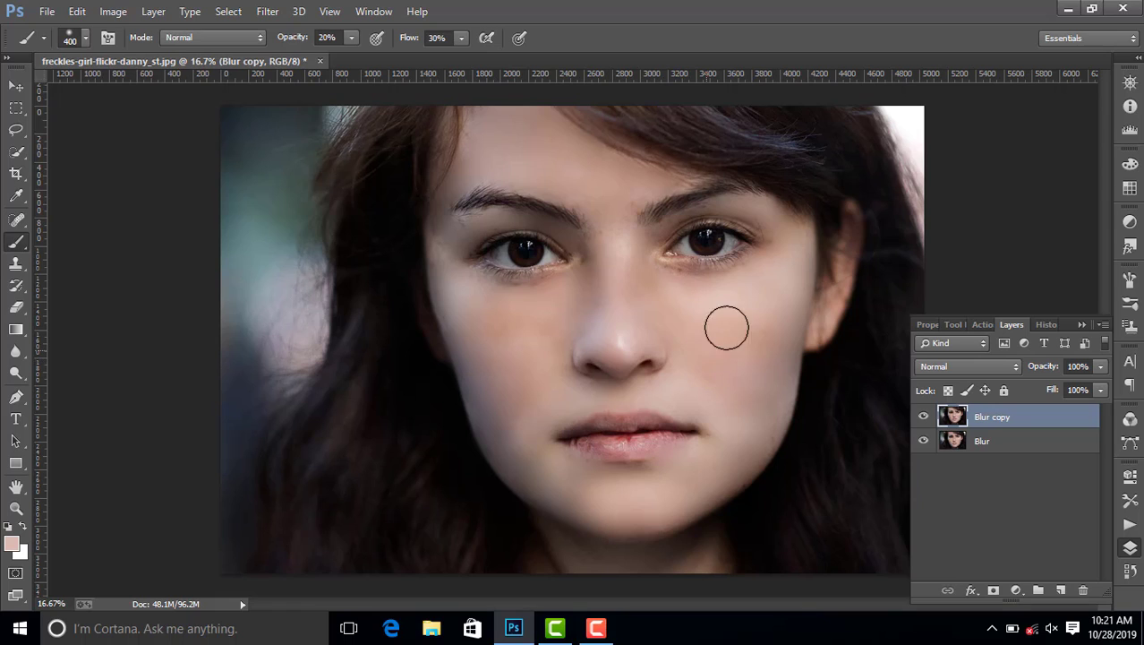
drag(706, 362, 731, 417)
mouse_move(535, 383)
mouse_down()
mouse_move(480, 306)
mouse_move(521, 321)
mouse_move(477, 386)
mouse_move(529, 460)
mouse_move(644, 487)
mouse_move(674, 422)
mouse_up()
mouse_move(524, 122)
mouse_down()
mouse_move(608, 209)
mouse_move(582, 235)
mouse_move(695, 299)
mouse_move(643, 267)
mouse_move(654, 302)
mouse_move(527, 311)
mouse_move(493, 327)
mouse_move(513, 374)
mouse_move(503, 417)
mouse_move(641, 332)
mouse_move(677, 332)
mouse_up()
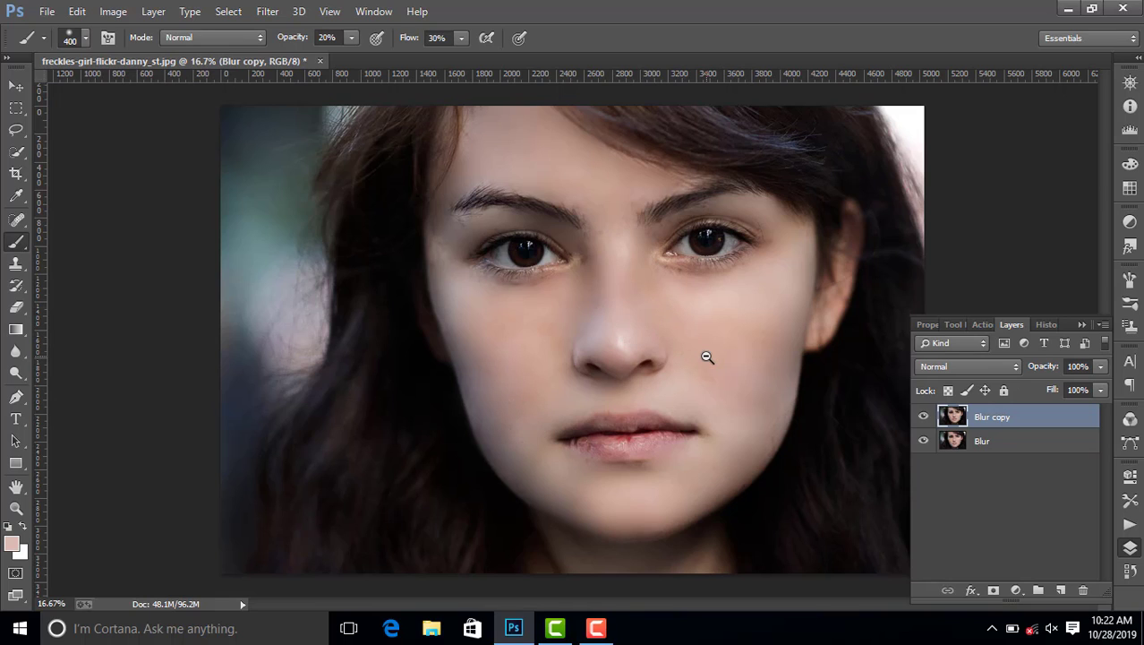